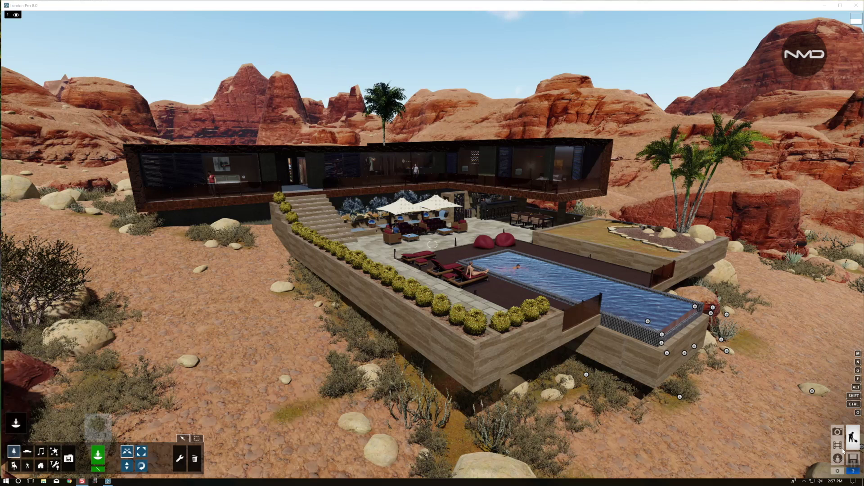
Switch the desert house scene into Photo mode to compose still shots
{"action": "left_click", "coordinate": [838, 432]}
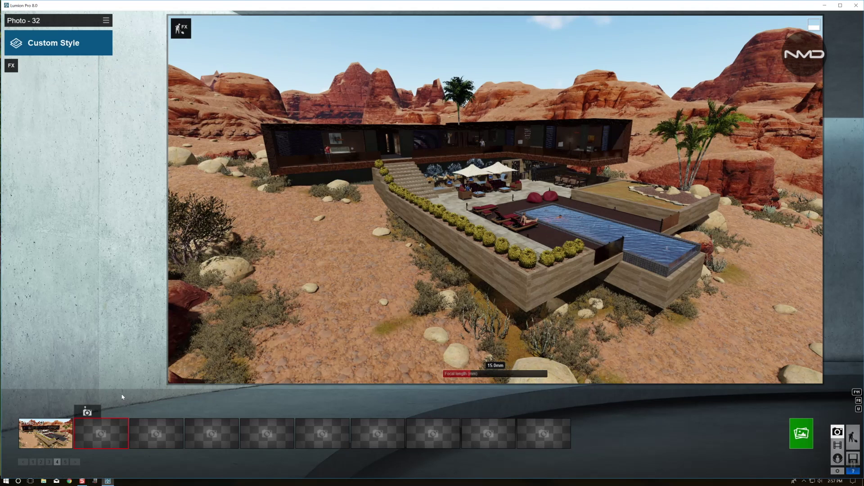
Render the Photo - 31 view at Desktop 1920x1080 as a JPG, overwriting Test_1
{"action": "left_click", "coordinate": [45, 433]}
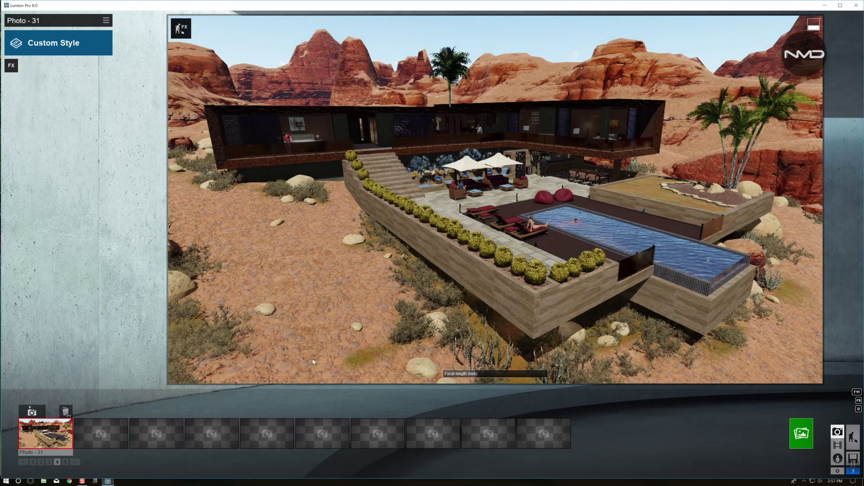
{"action": "left_click", "coordinate": [801, 433]}
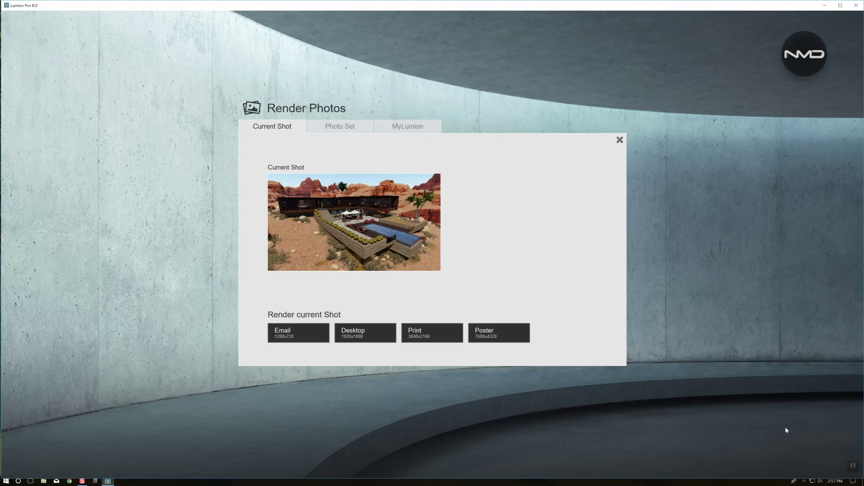
{"action": "left_click", "coordinate": [367, 333]}
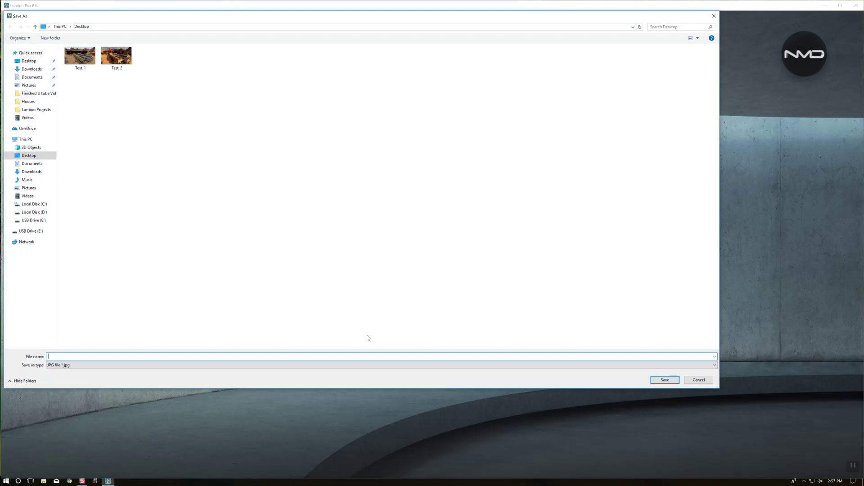
{"action": "double_click", "coordinate": [87, 59]}
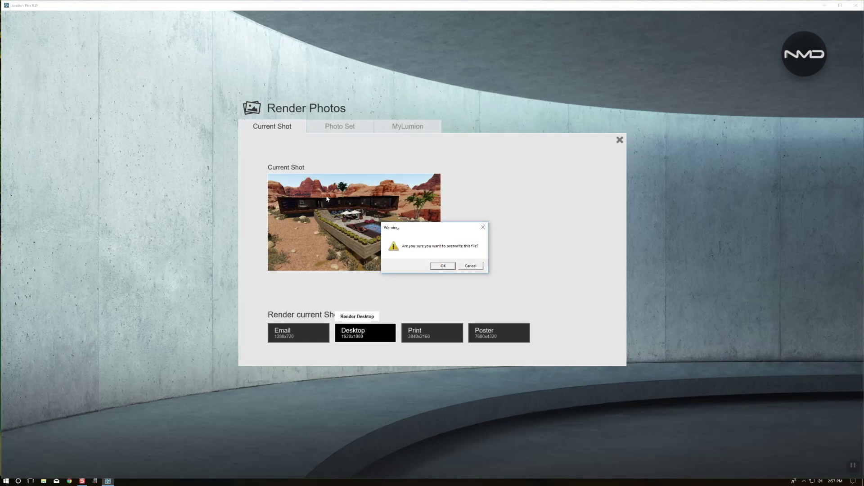
{"action": "left_click", "coordinate": [475, 262]}
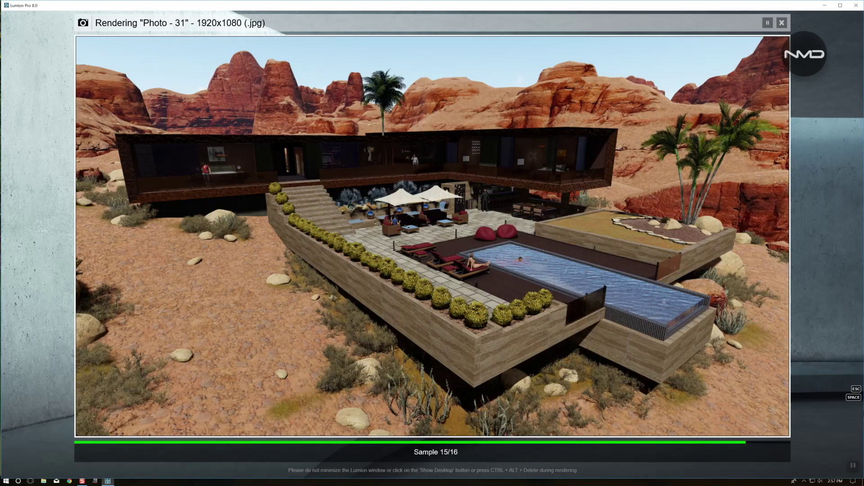
{"action": "left_click", "coordinate": [750, 427]}
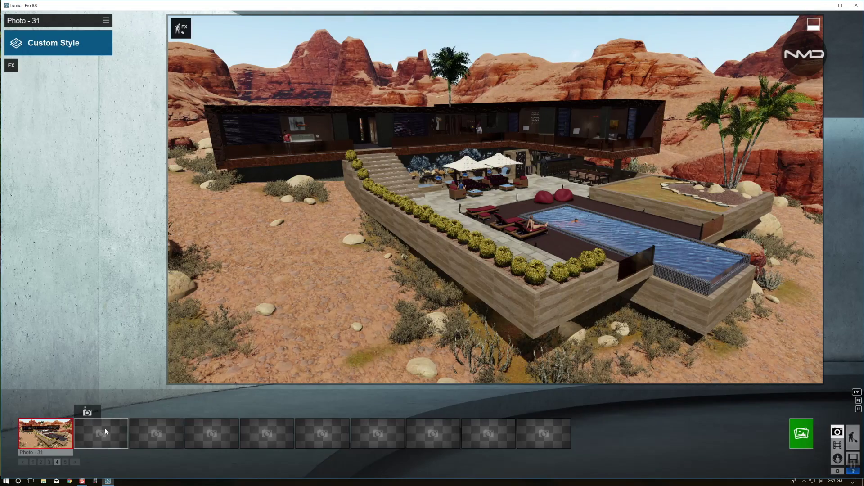
Capture the view as Photo - 32 and add Sun, Shadow, Reflection, Sky Light and Hyperlight effects
{"action": "left_click", "coordinate": [87, 411]}
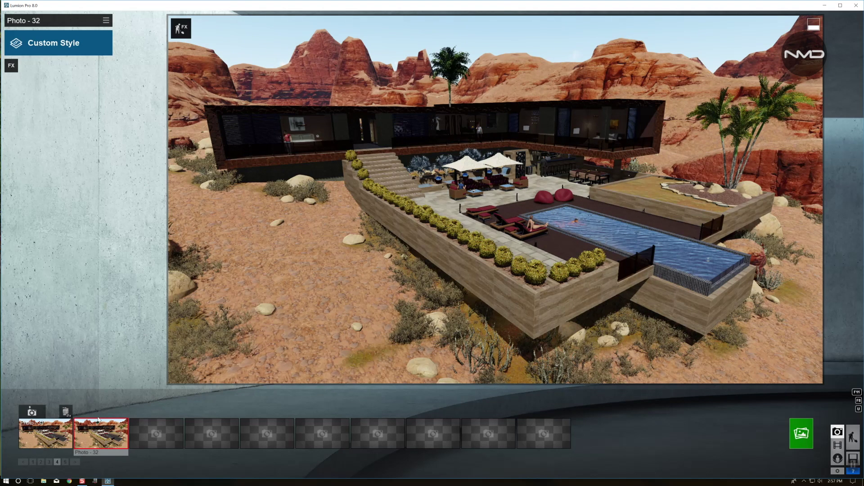
{"action": "left_click", "coordinate": [11, 65]}
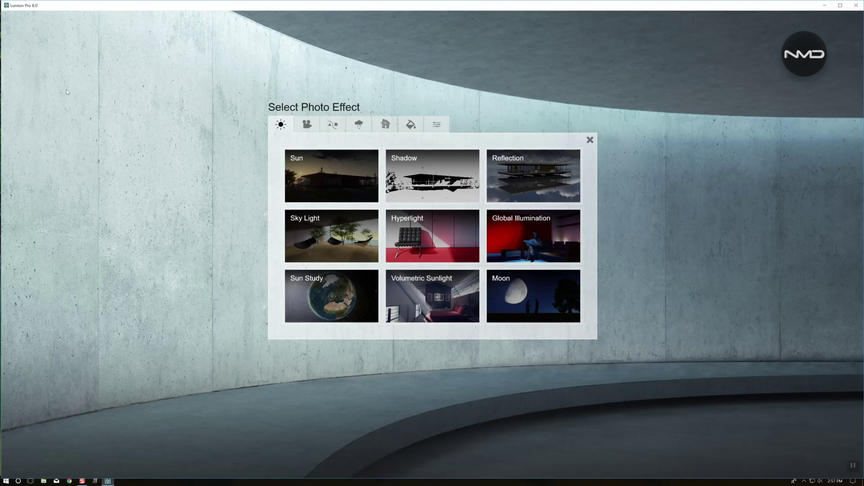
{"action": "left_click", "coordinate": [353, 172]}
{"action": "left_click", "coordinate": [11, 66]}
{"action": "left_click", "coordinate": [463, 201]}
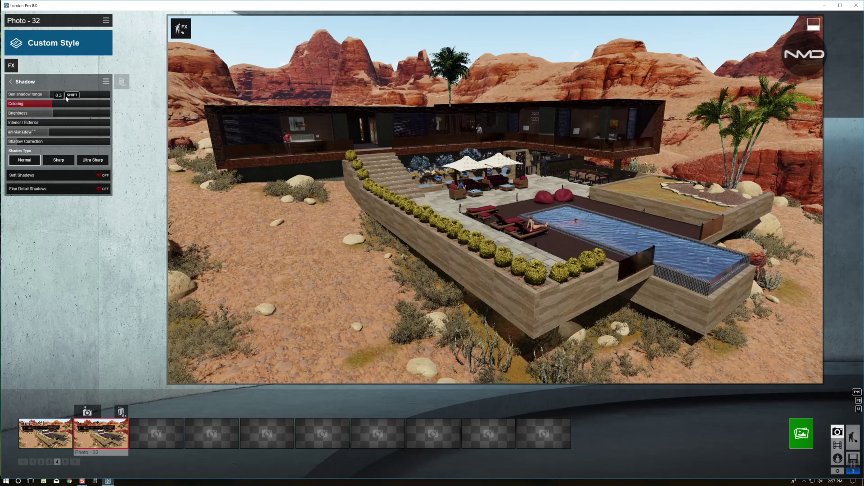
{"action": "left_click", "coordinate": [11, 65]}
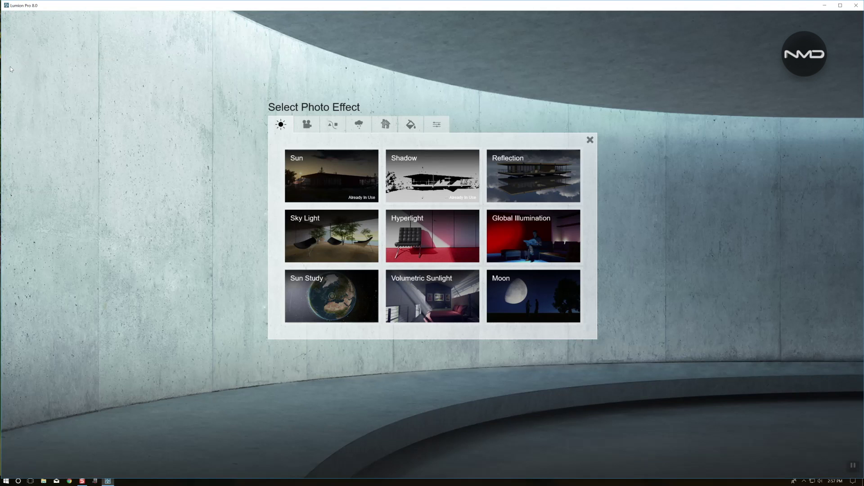
{"action": "left_click", "coordinate": [527, 179]}
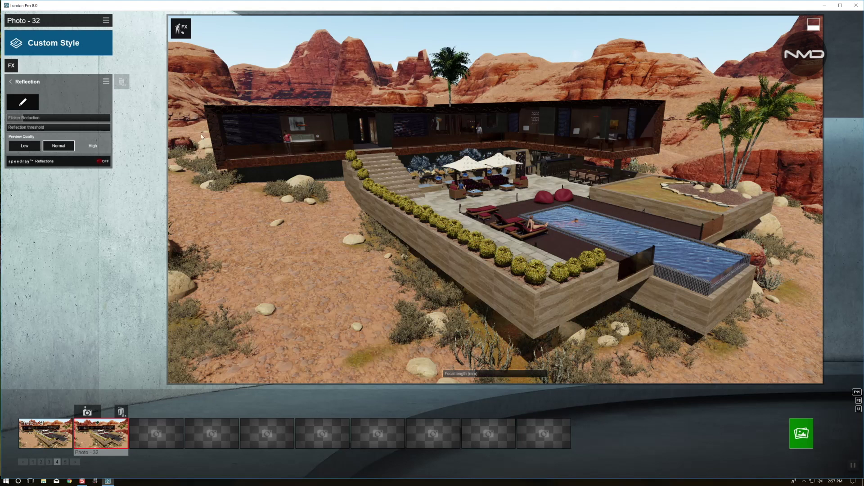
{"action": "left_click", "coordinate": [12, 66]}
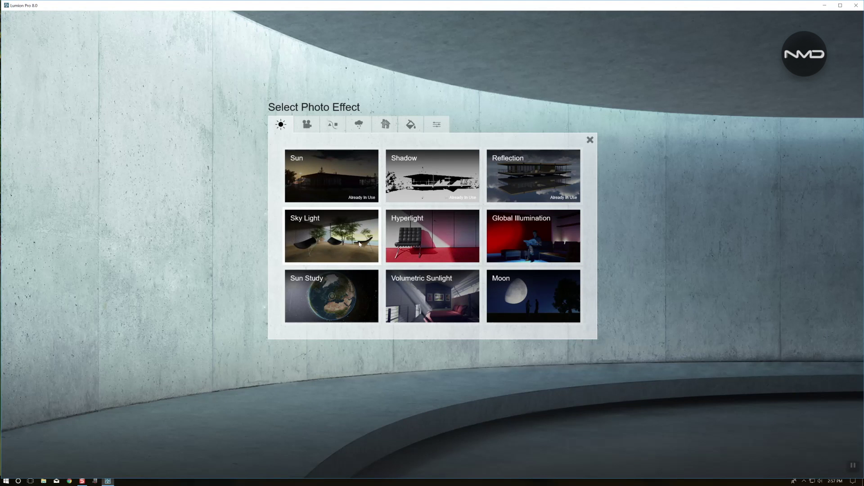
{"action": "left_click", "coordinate": [360, 245]}
{"action": "left_click", "coordinate": [11, 66]}
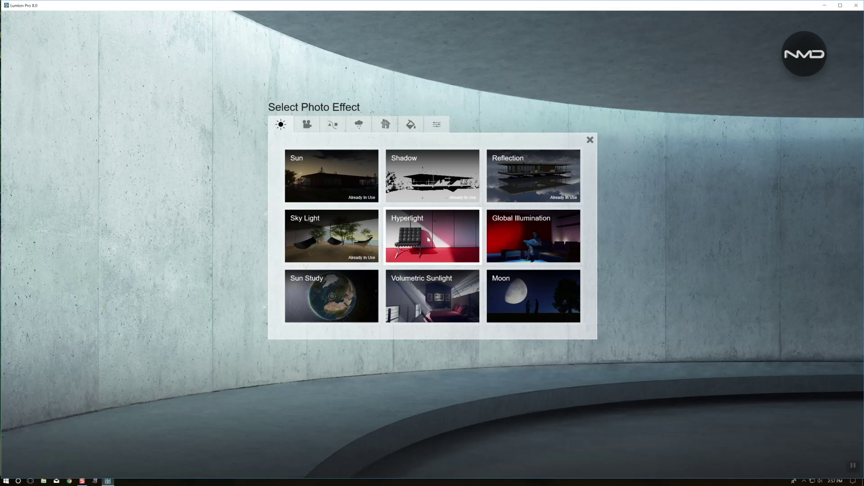
{"action": "left_click", "coordinate": [427, 239]}
Add 2-Point Perspective (switched on), Exposure, Depth of Field and Chromatic Aberrations effects
{"action": "left_click", "coordinate": [13, 67]}
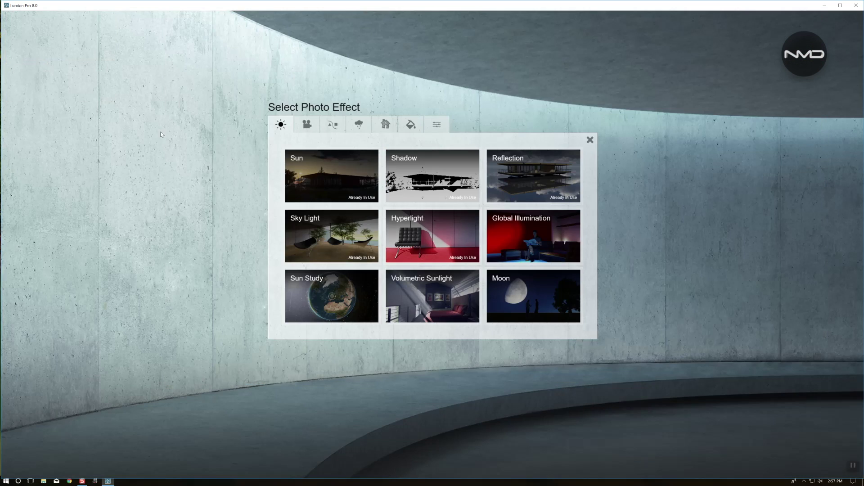
{"action": "left_click", "coordinate": [308, 124]}
{"action": "left_click", "coordinate": [549, 177]}
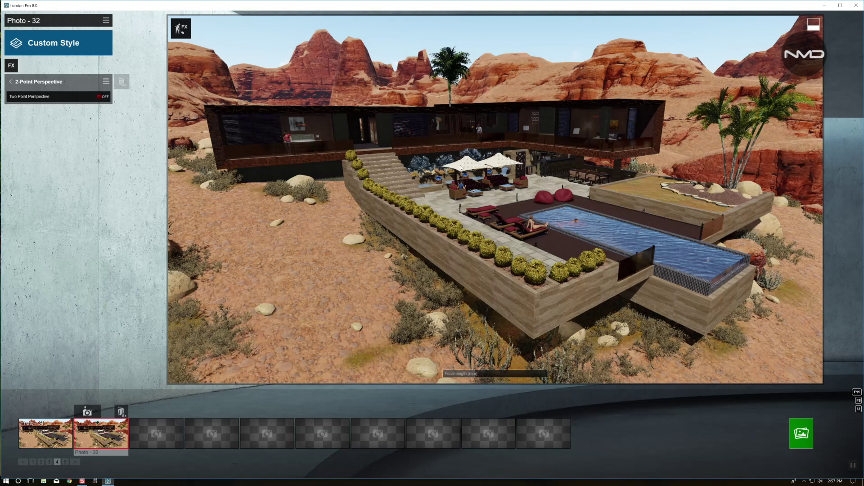
{"action": "left_click", "coordinate": [99, 97]}
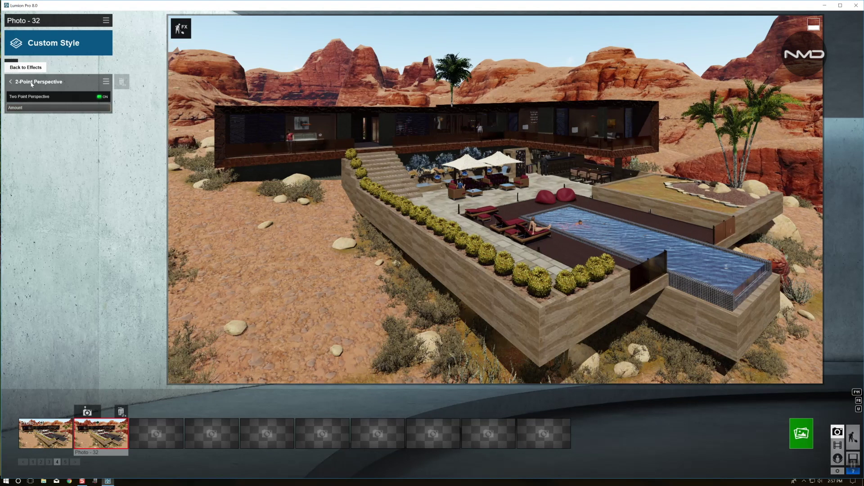
{"action": "left_click", "coordinate": [11, 66]}
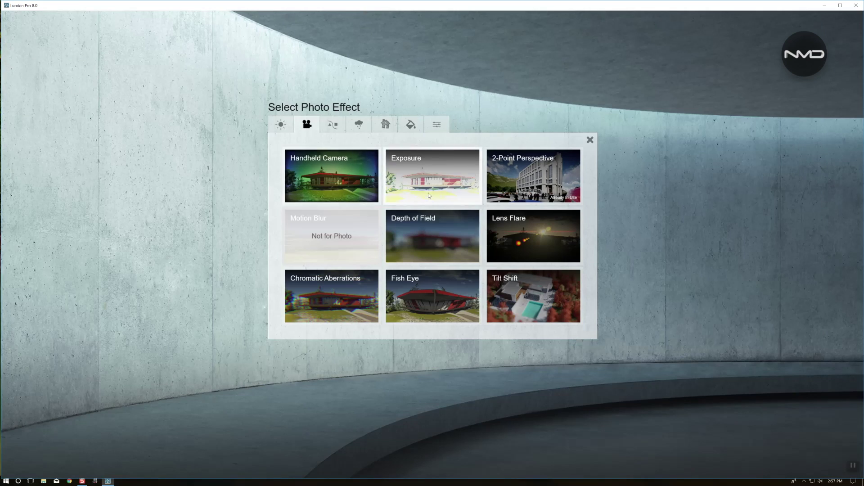
{"action": "left_click", "coordinate": [428, 192]}
{"action": "left_click", "coordinate": [11, 64]}
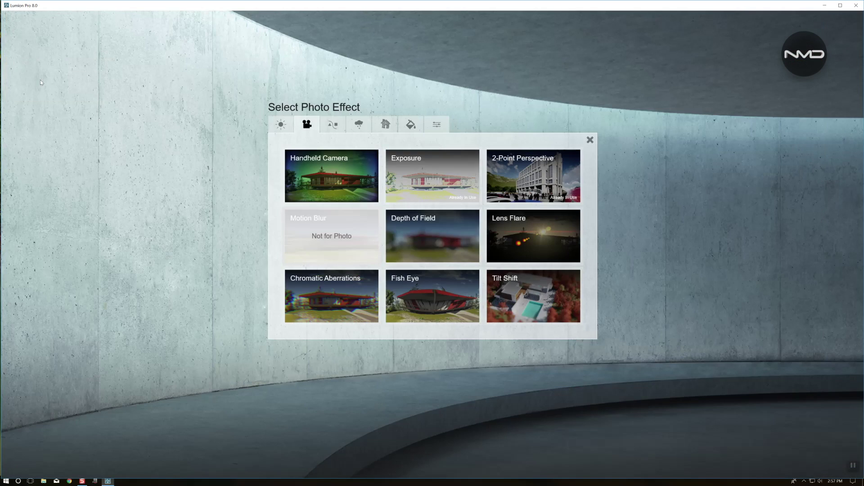
{"action": "left_click", "coordinate": [424, 238]}
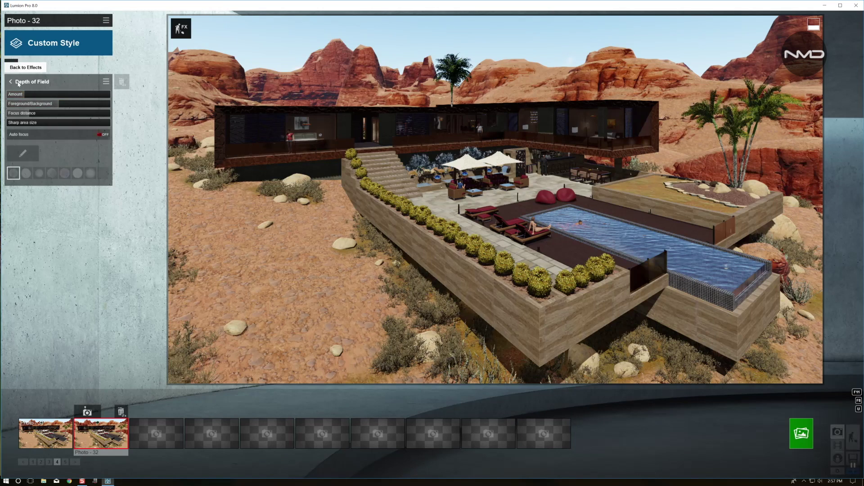
{"action": "left_click", "coordinate": [11, 65]}
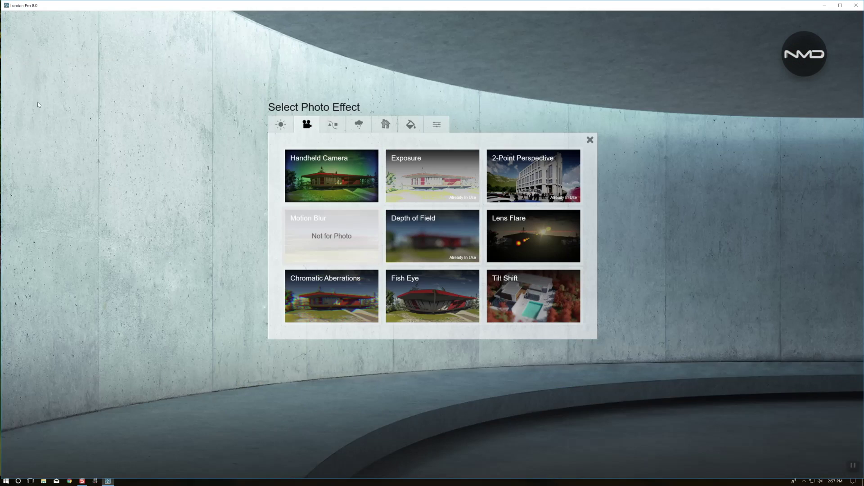
{"action": "left_click", "coordinate": [321, 290]}
Add Sky and Clouds, Color Correction and Sharpen, completing the eleven-effect stack
{"action": "left_click", "coordinate": [10, 65]}
{"action": "left_click", "coordinate": [358, 125]}
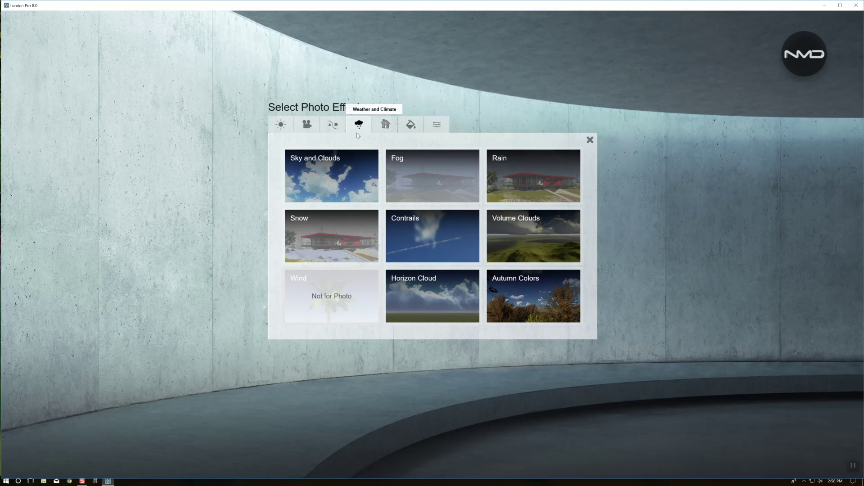
{"action": "left_click", "coordinate": [325, 174]}
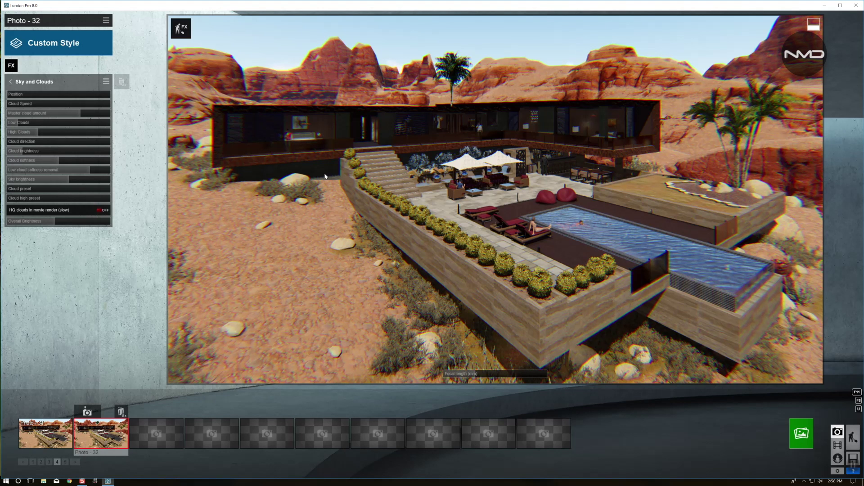
{"action": "left_click", "coordinate": [11, 64]}
{"action": "left_click", "coordinate": [417, 129]}
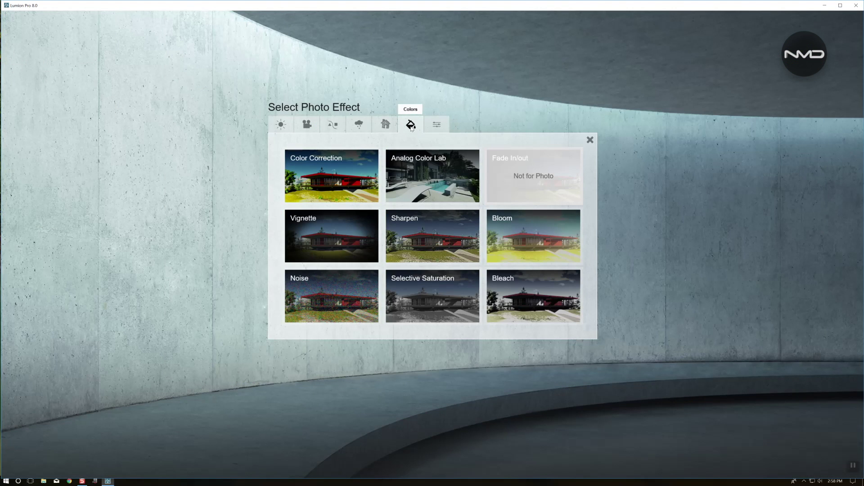
{"action": "left_click", "coordinate": [334, 174]}
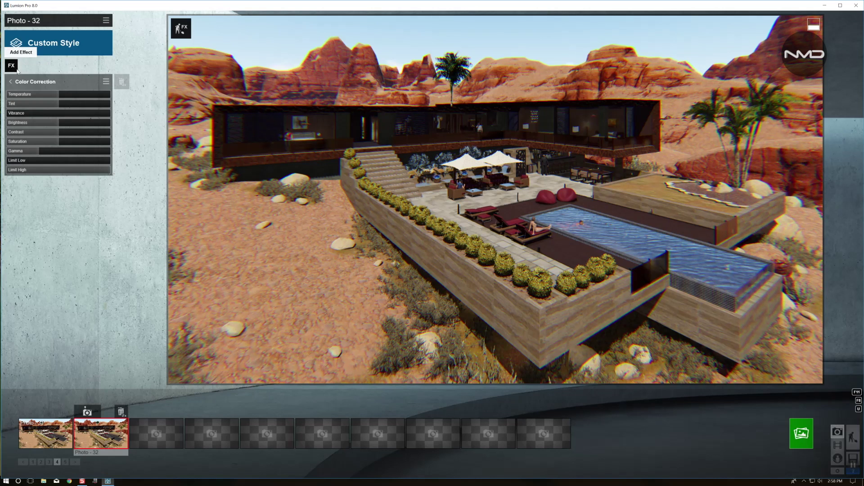
{"action": "left_click", "coordinate": [11, 65]}
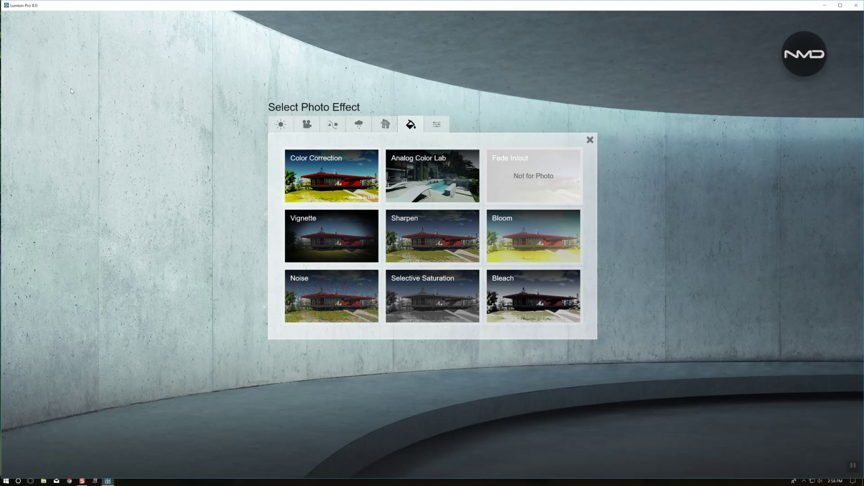
{"action": "left_click", "coordinate": [415, 233]}
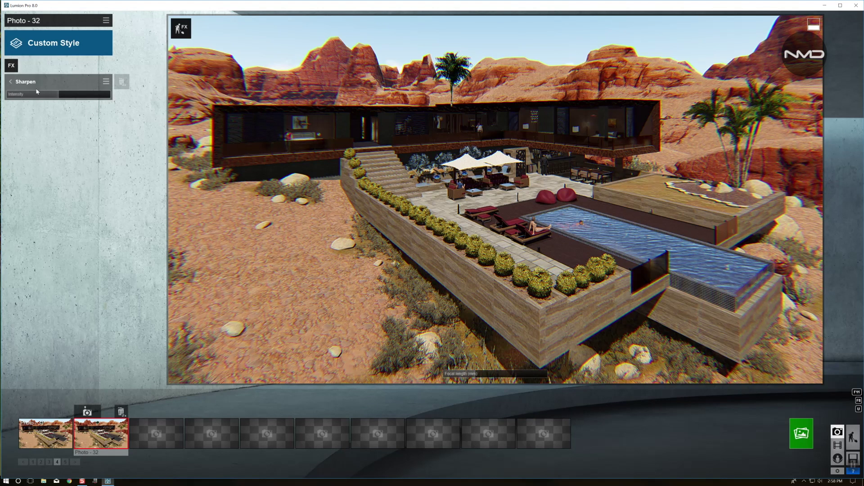
{"action": "left_click", "coordinate": [10, 83]}
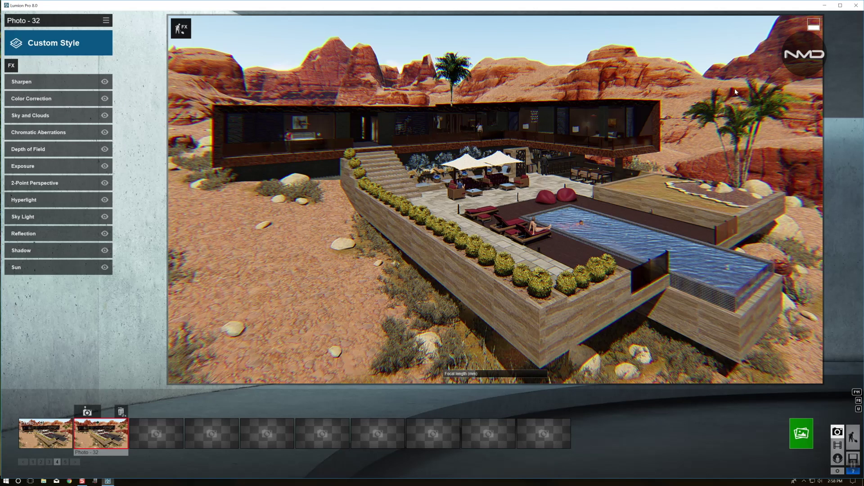
{"action": "mouse_move", "coordinate": [39, 132]}
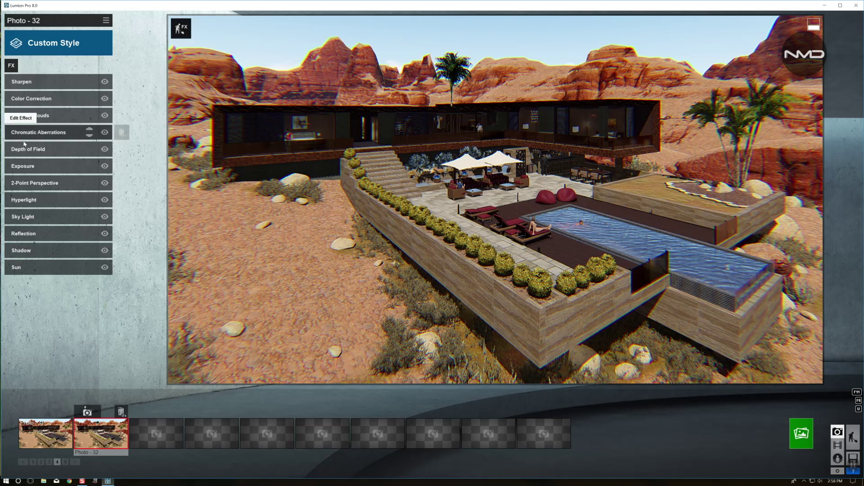
Lower the Chromatic Aberrations dispersion to about 0.1 so colour fringing nearly disappears
{"action": "left_click", "coordinate": [44, 133]}
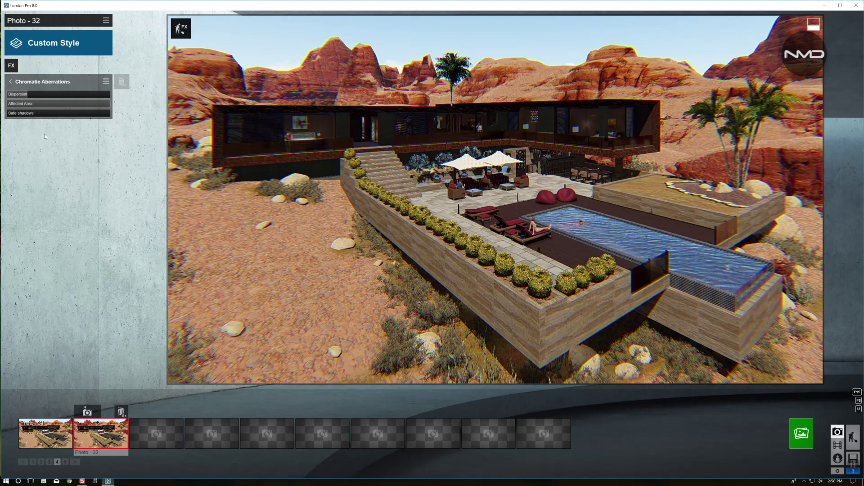
{"action": "left_click_drag", "start_coordinate": [24, 96], "coordinate": [15, 95]}
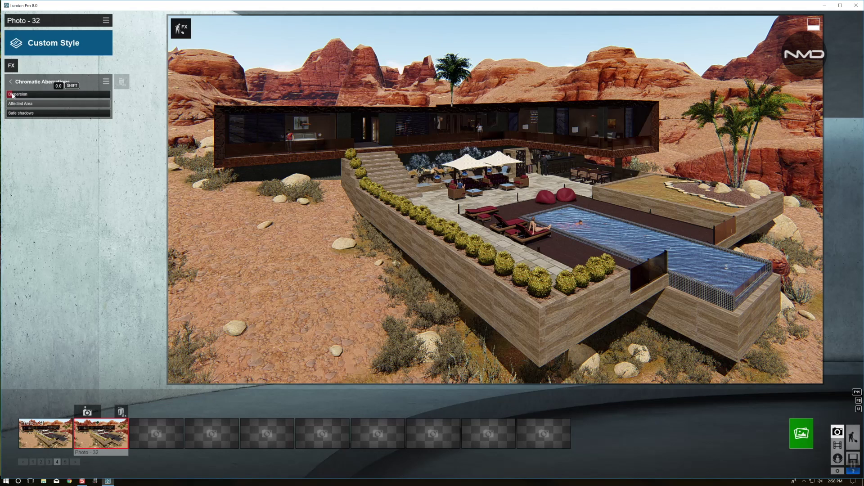
{"action": "left_click_drag", "start_coordinate": [12, 95], "coordinate": [14, 95]}
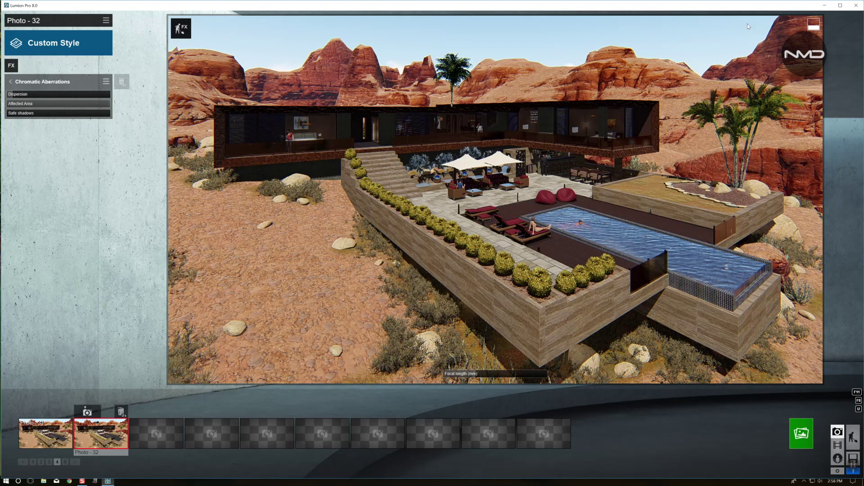
{"action": "left_click", "coordinate": [10, 82]}
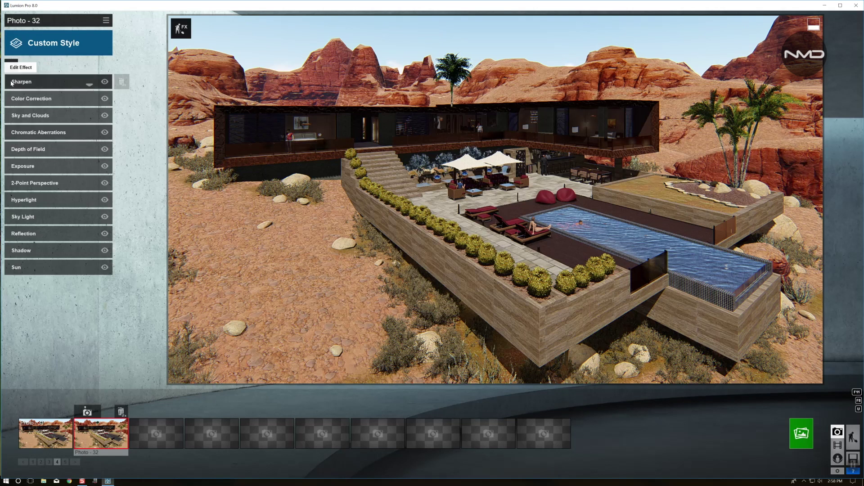
Drop the Sun height to about 0.16 and turn its heading so long shadows fall to the left
{"action": "left_click", "coordinate": [73, 266]}
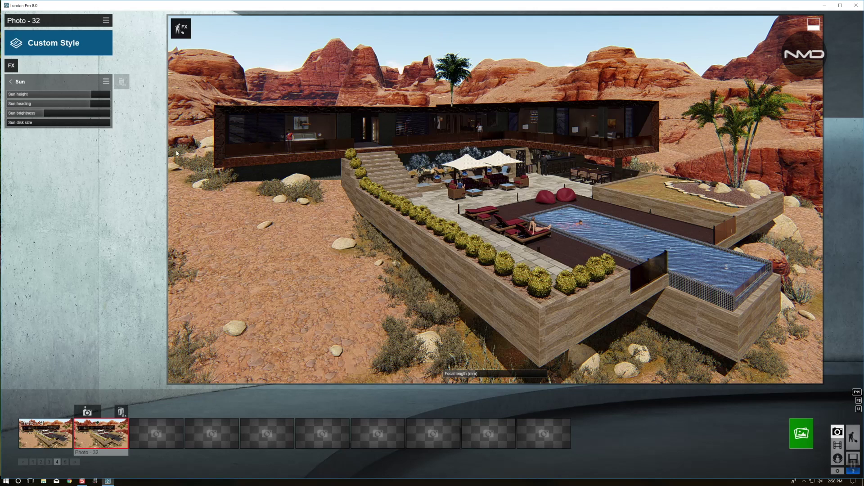
{"action": "mouse_move", "coordinate": [57, 94]}
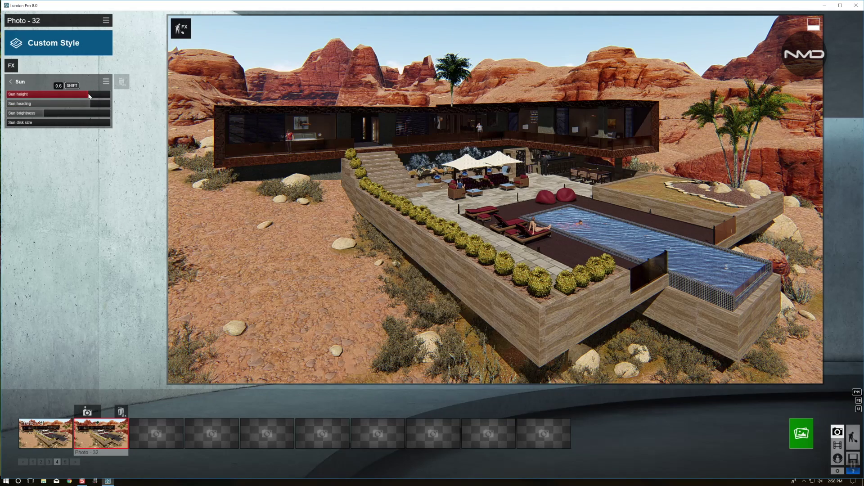
{"action": "left_click_drag", "start_coordinate": [88, 96], "coordinate": [72, 94]}
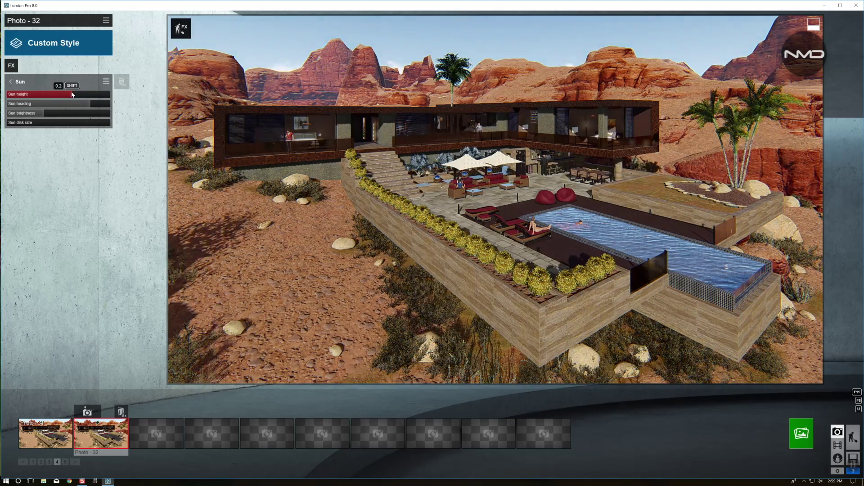
{"action": "mouse_move", "coordinate": [72, 94]}
{"action": "left_mouse_down"}
{"action": "mouse_move", "coordinate": [80, 94]}
{"action": "mouse_move", "coordinate": [77, 106]}
{"action": "left_mouse_up"}
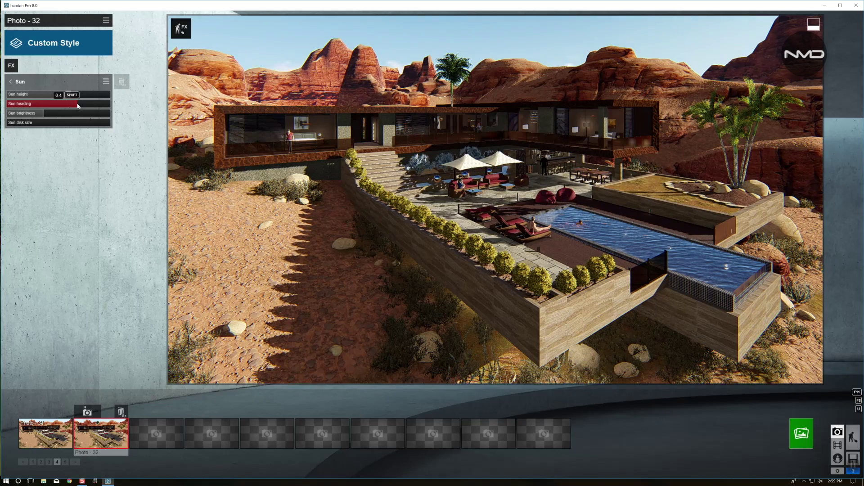
{"action": "left_click_drag", "start_coordinate": [75, 95], "coordinate": [60, 95]}
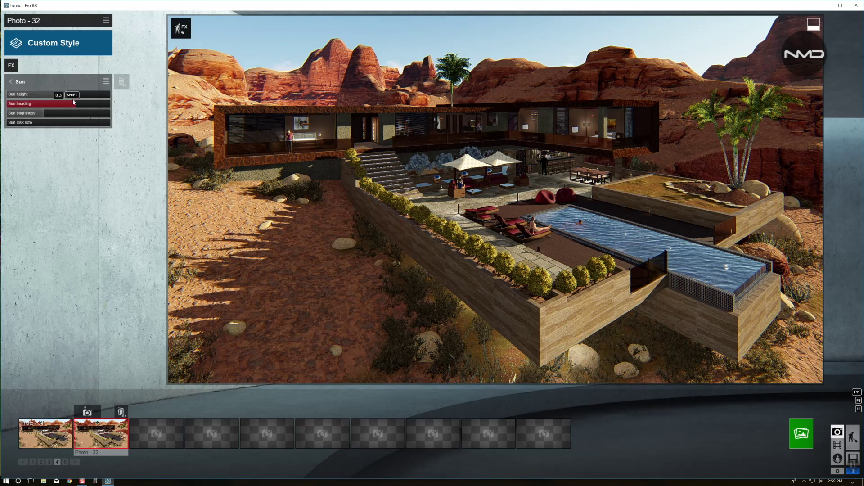
{"action": "left_click_drag", "start_coordinate": [73, 102], "coordinate": [75, 105]}
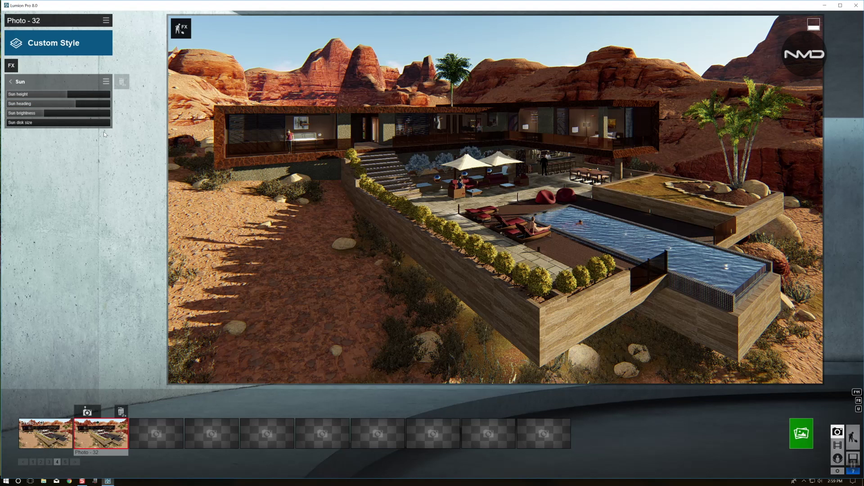
{"action": "left_click_drag", "start_coordinate": [66, 99], "coordinate": [66, 95]}
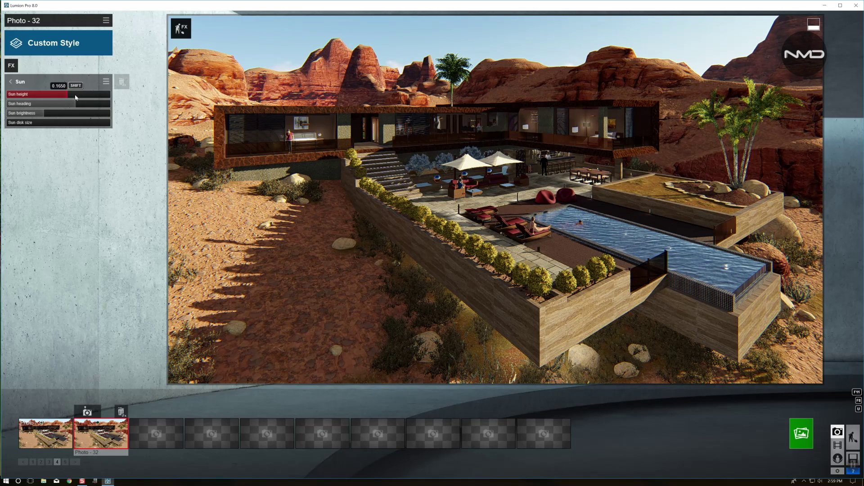
{"action": "left_click", "coordinate": [11, 82]}
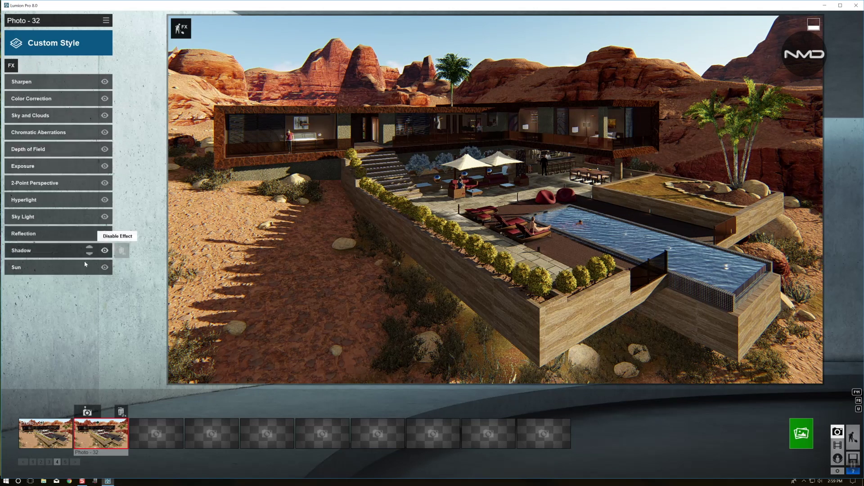
Set Shadow: soft and fine-detail shadows on, omnishadow 0.2, interior/exterior 0.6, brightness raised, colouring near 0.0
{"action": "left_click", "coordinate": [43, 250]}
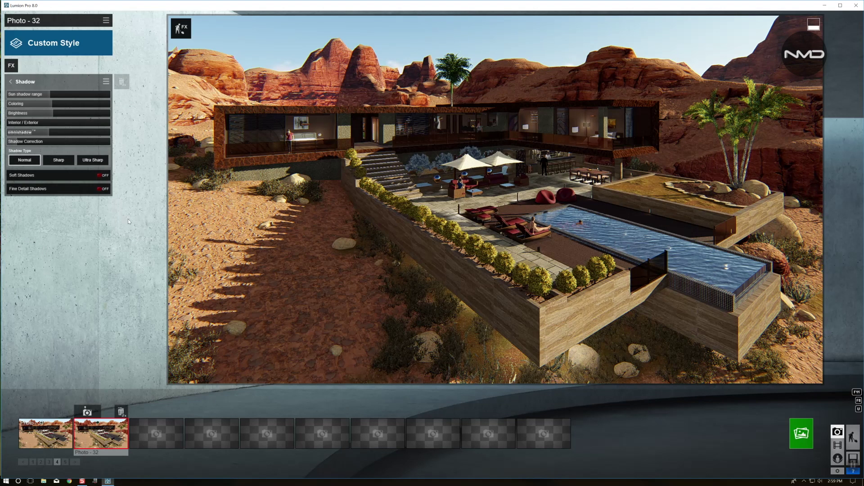
{"action": "left_click", "coordinate": [101, 175]}
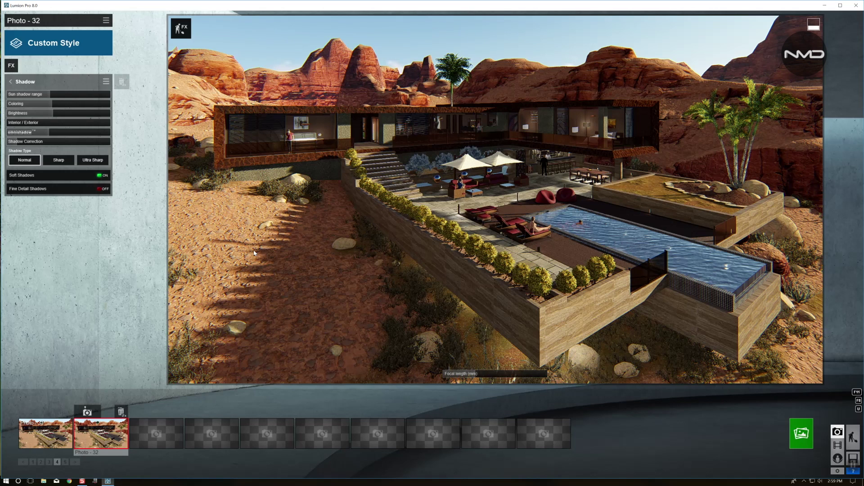
{"action": "left_click", "coordinate": [102, 188]}
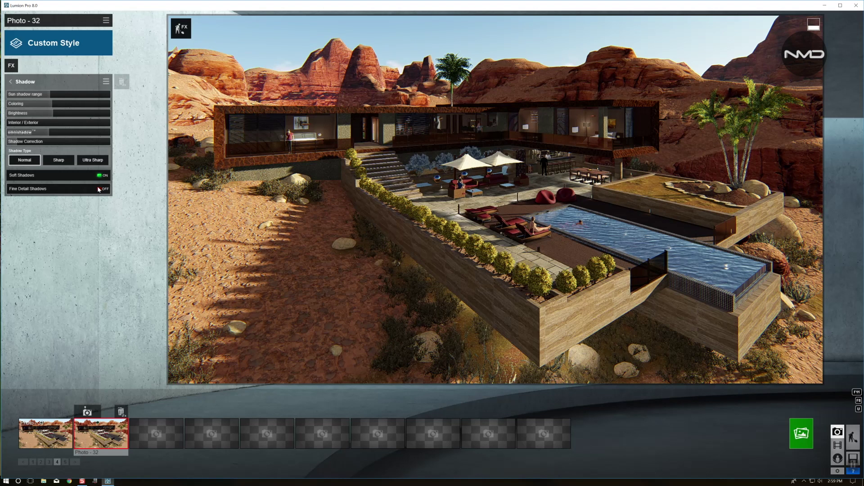
{"action": "mouse_move", "coordinate": [40, 132]}
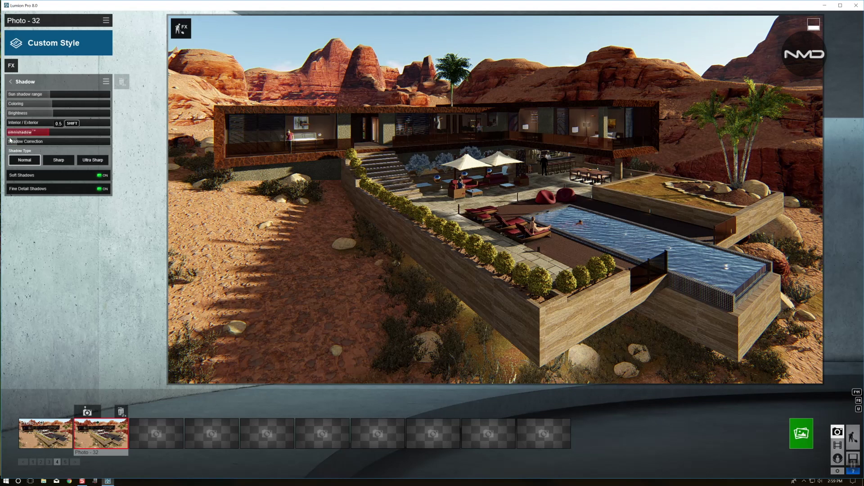
{"action": "left_click_drag", "start_coordinate": [45, 134], "coordinate": [37, 134]}
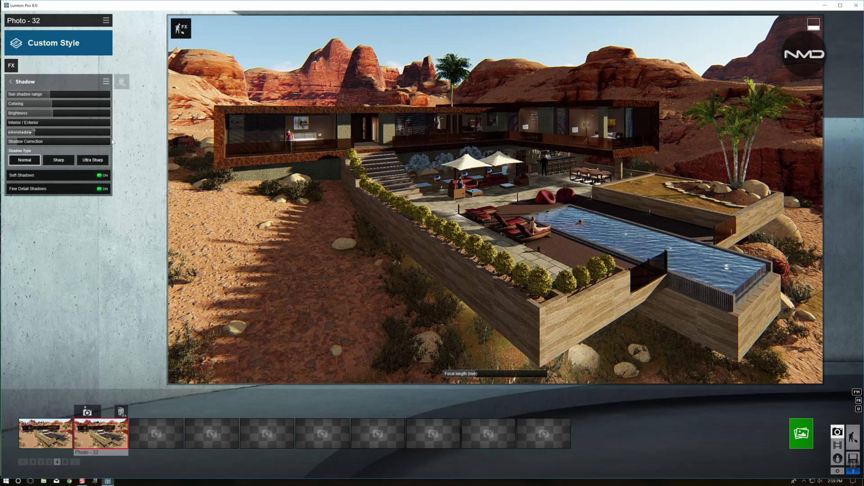
{"action": "mouse_move", "coordinate": [82, 122]}
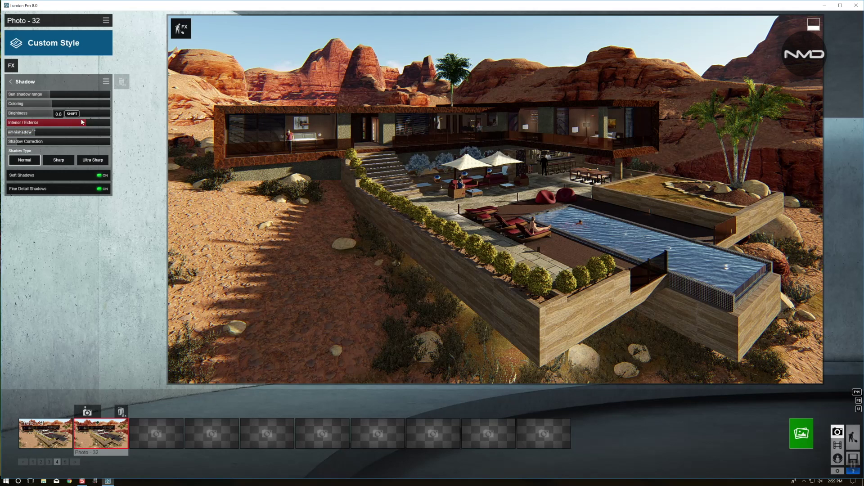
{"action": "left_click_drag", "start_coordinate": [81, 122], "coordinate": [69, 121]}
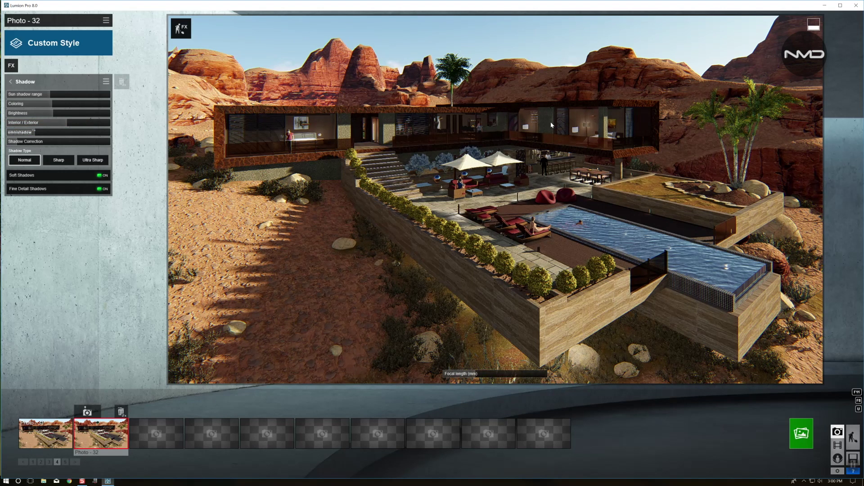
{"action": "mouse_move", "coordinate": [47, 113]}
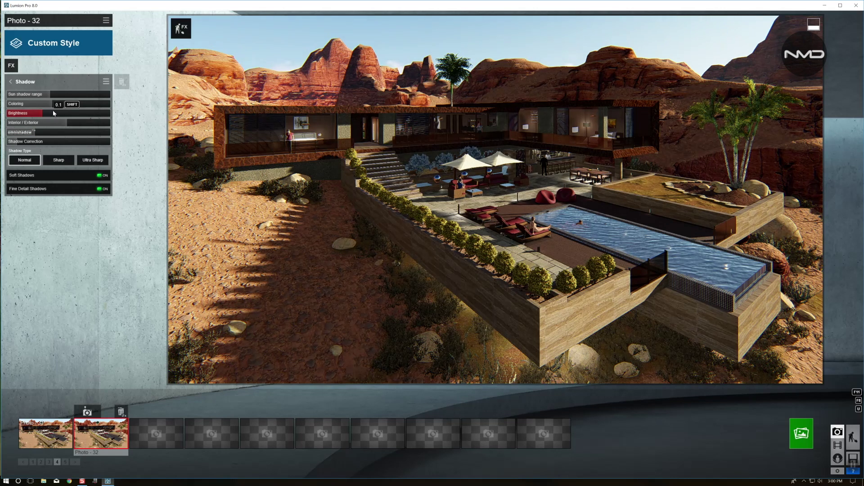
{"action": "left_click_drag", "start_coordinate": [48, 115], "coordinate": [55, 115]}
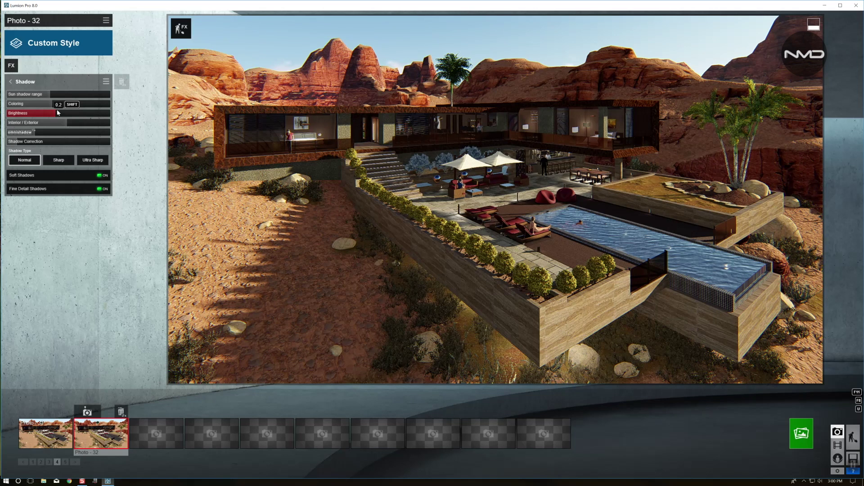
{"action": "mouse_move", "coordinate": [53, 105]}
{"action": "left_mouse_down"}
{"action": "mouse_move", "coordinate": [56, 113]}
{"action": "mouse_move", "coordinate": [35, 104]}
{"action": "left_mouse_up"}
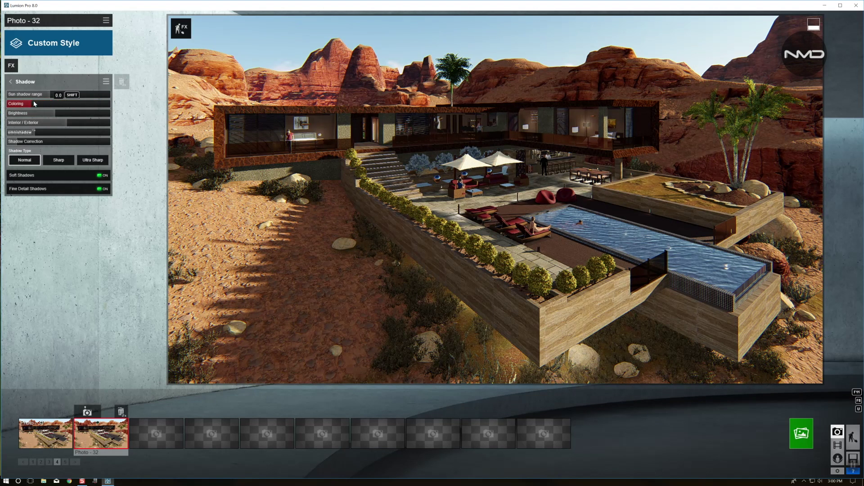
{"action": "left_click_drag", "start_coordinate": [34, 104], "coordinate": [28, 100]}
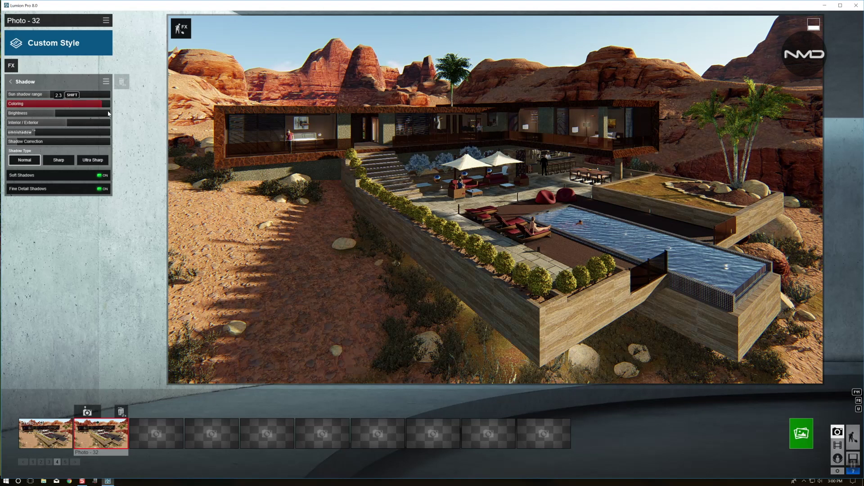
{"action": "mouse_move", "coordinate": [25, 103]}
{"action": "left_mouse_down"}
{"action": "mouse_move", "coordinate": [109, 113]}
{"action": "mouse_move", "coordinate": [31, 105]}
{"action": "left_mouse_up"}
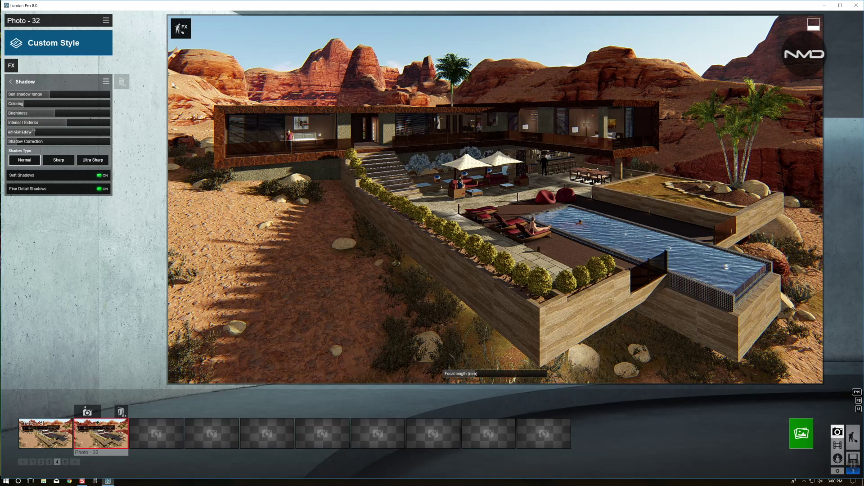
{"action": "left_click", "coordinate": [12, 81]}
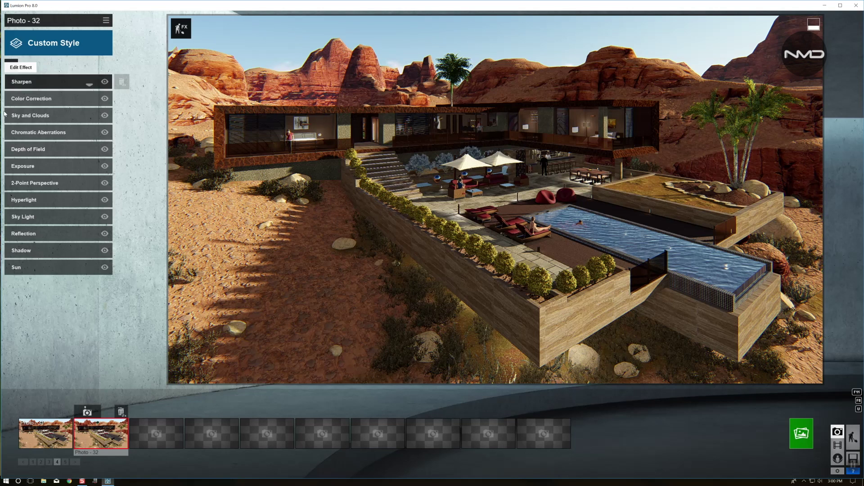
{"action": "left_click", "coordinate": [57, 238]}
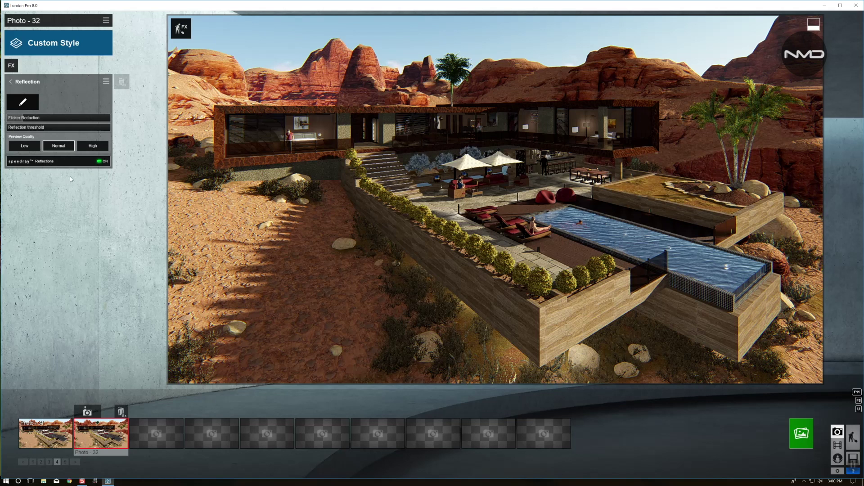
Place reflection planes on the pool water, the left glass windows and the right windows
{"action": "left_click", "coordinate": [22, 101]}
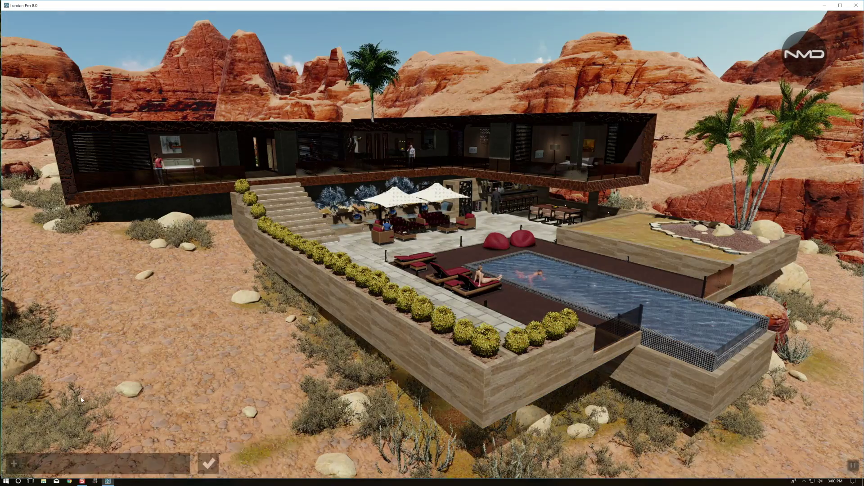
{"action": "left_click", "coordinate": [15, 463]}
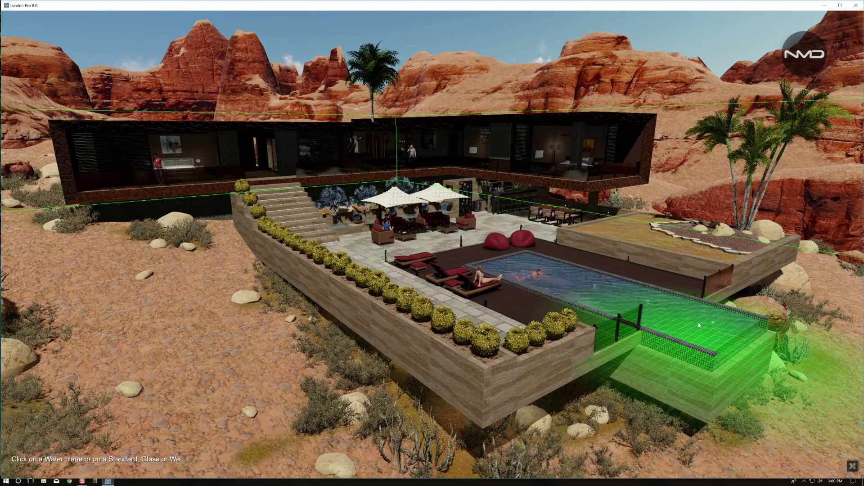
{"action": "left_click", "coordinate": [699, 324]}
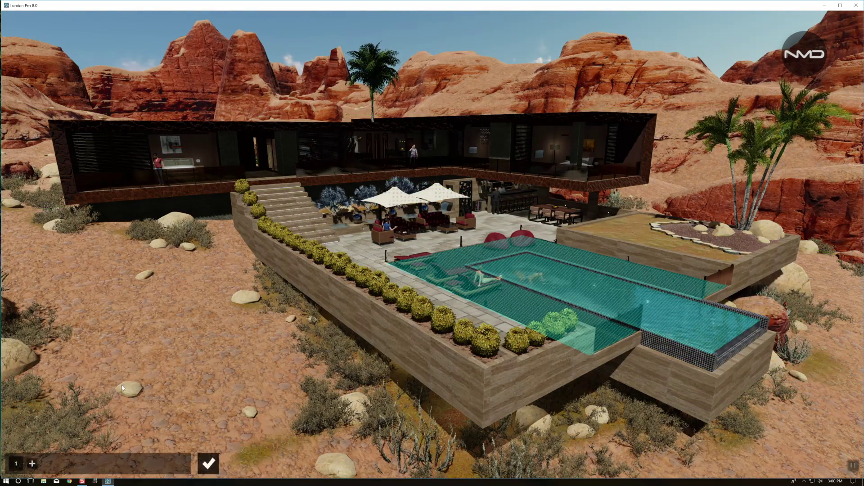
{"action": "left_click", "coordinate": [33, 465]}
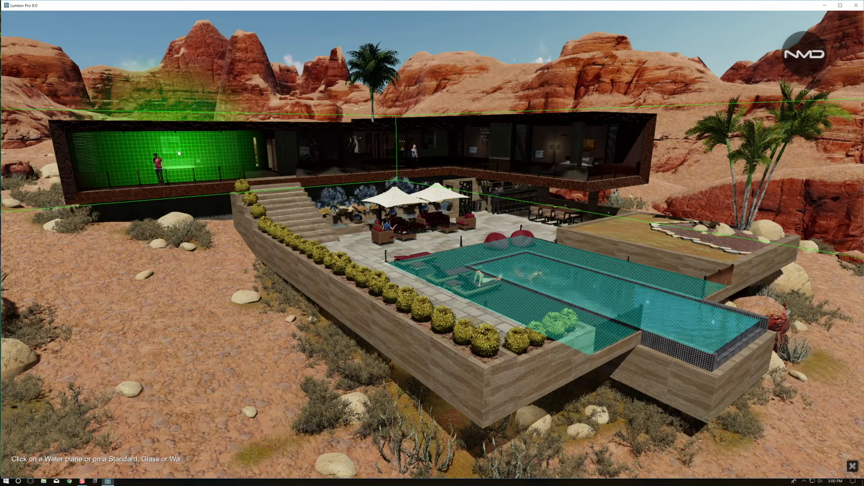
{"action": "left_click", "coordinate": [144, 158]}
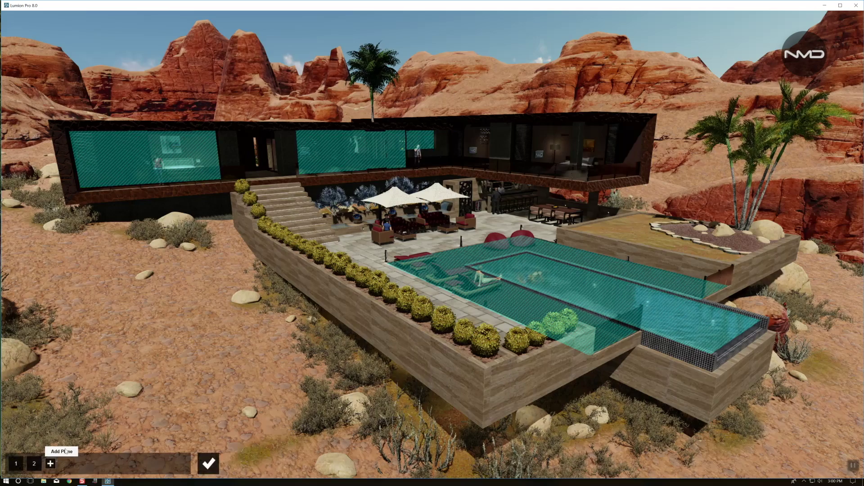
{"action": "left_click", "coordinate": [52, 465]}
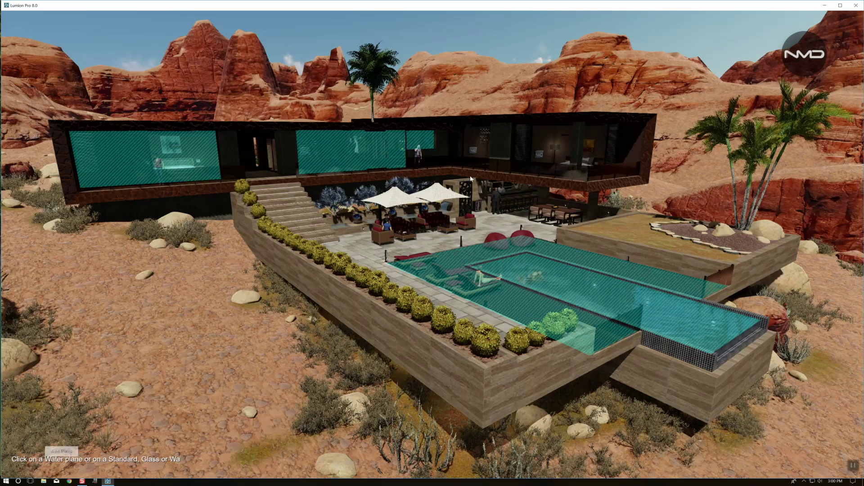
{"action": "left_click", "coordinate": [479, 144]}
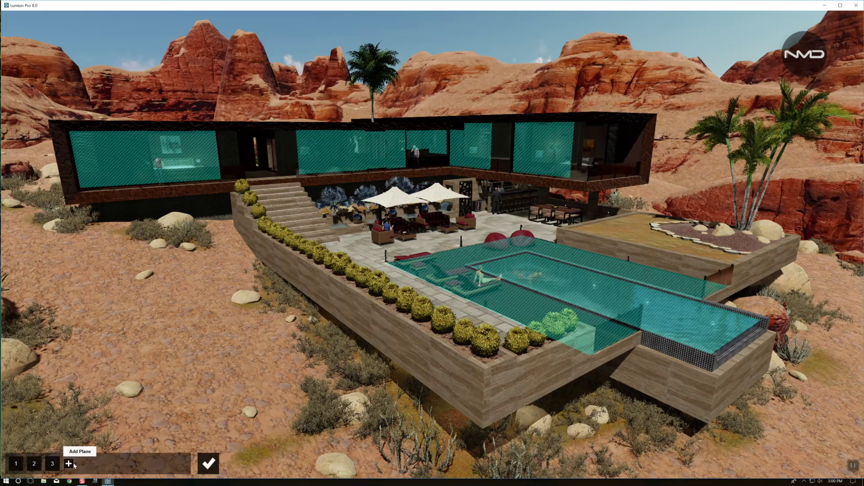
{"action": "left_click", "coordinate": [598, 147]}
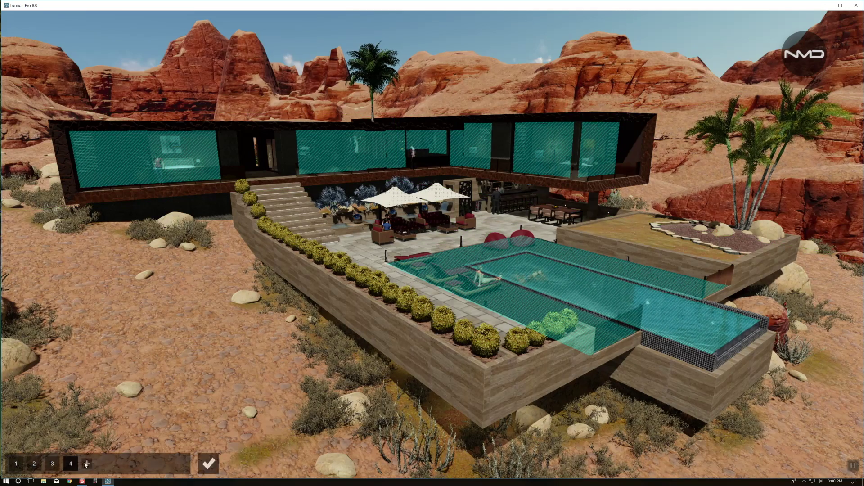
Add further reflection planes on the remaining left and right window glass
{"action": "left_click", "coordinate": [87, 463]}
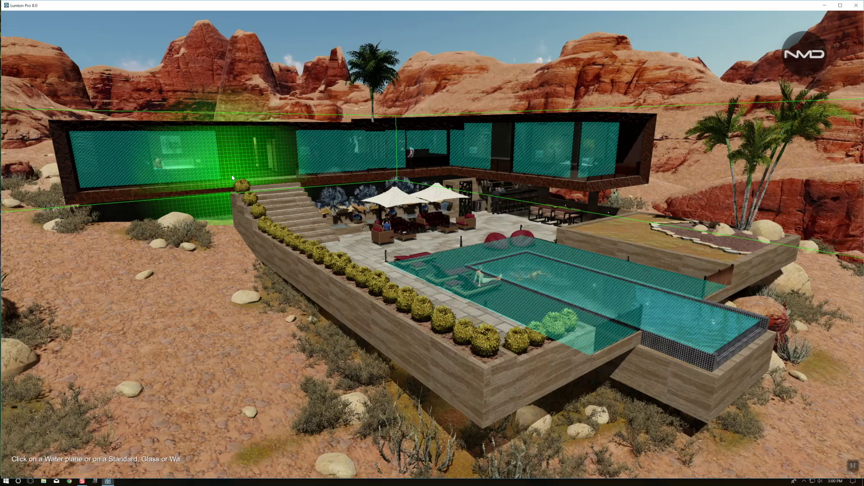
{"action": "left_click", "coordinate": [232, 178]}
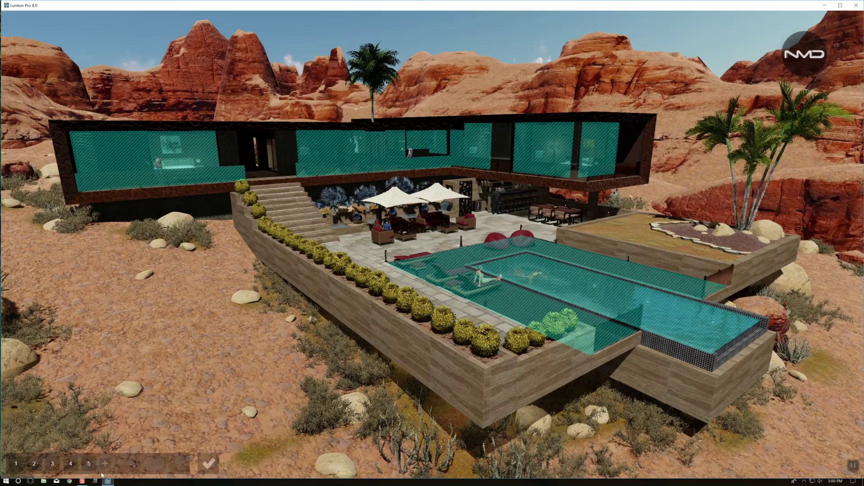
{"action": "left_click", "coordinate": [105, 464]}
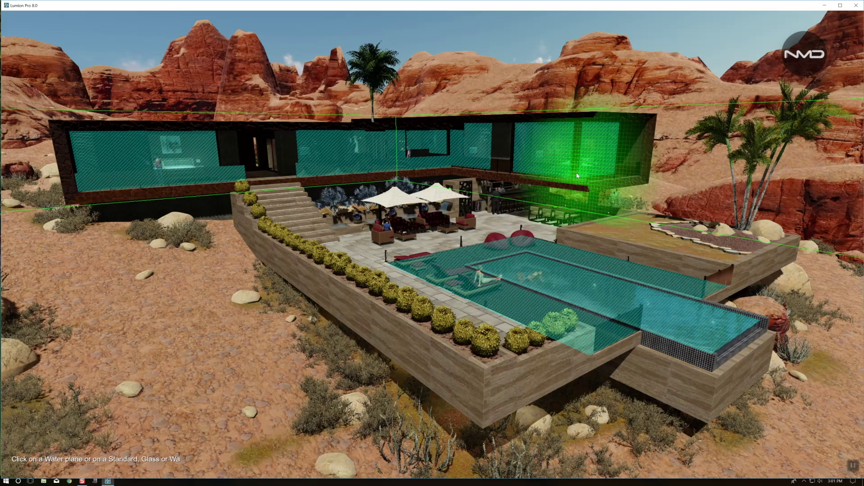
{"action": "left_click", "coordinate": [576, 172]}
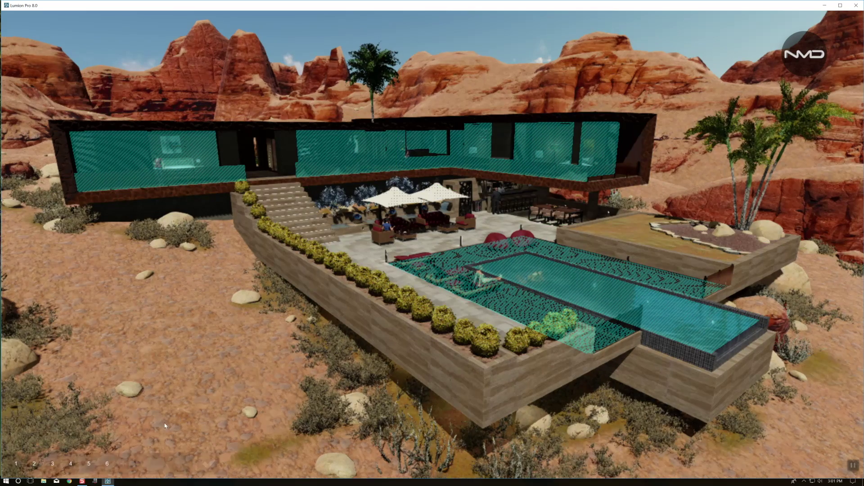
{"action": "left_click", "coordinate": [123, 464]}
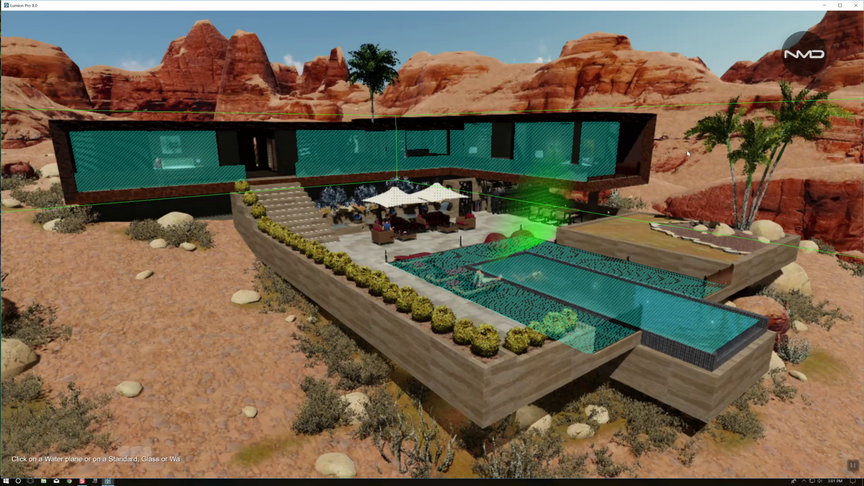
{"action": "left_click", "coordinate": [616, 173]}
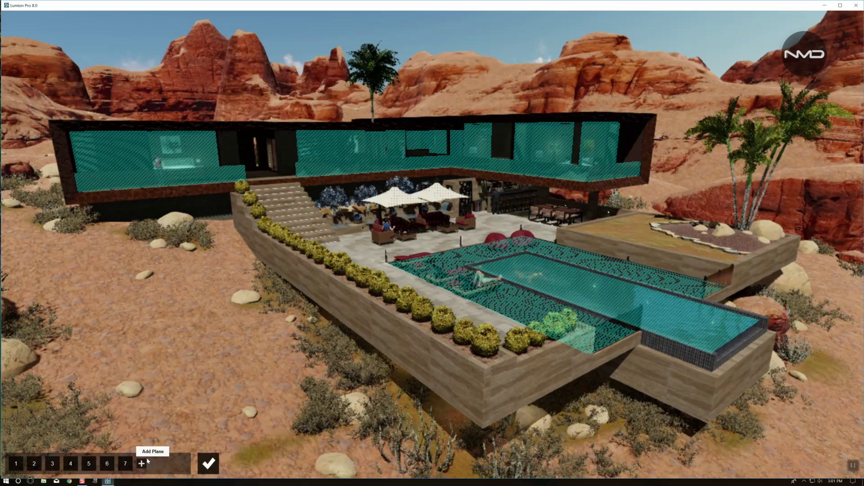
Replace the misplaced patio plane with one on the lounge floor, leaving eight reflection surfaces
{"action": "left_click", "coordinate": [141, 463]}
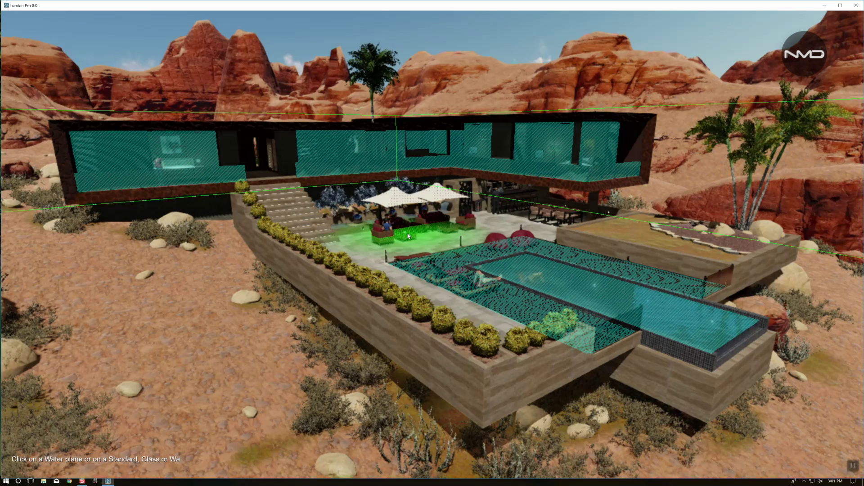
{"action": "left_click", "coordinate": [409, 236]}
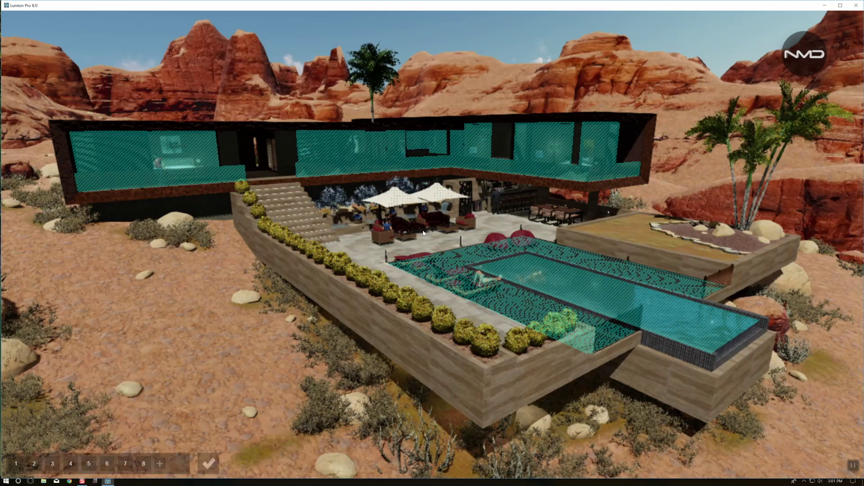
{"action": "scroll", "coordinate": [408, 236], "scroll_direction": "up", "scroll_amount": 3}
{"action": "scroll", "coordinate": [420, 228], "scroll_direction": "up", "scroll_amount": 3}
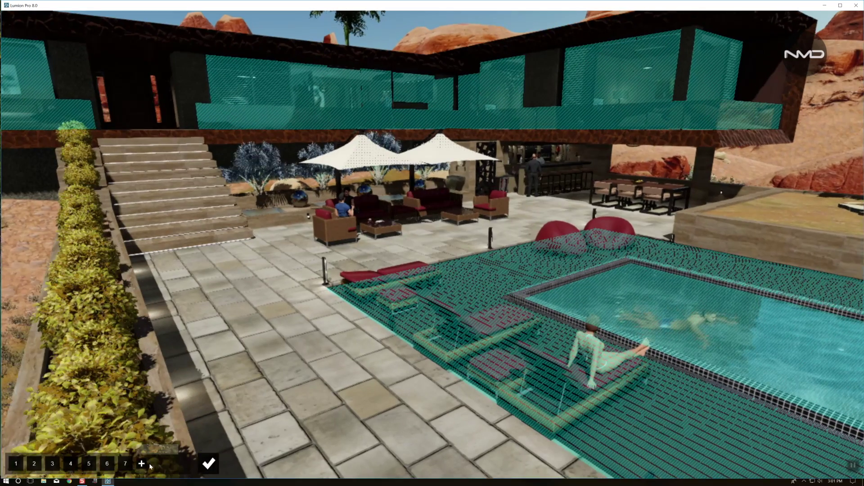
{"action": "left_click", "coordinate": [149, 464]}
{"action": "left_click", "coordinate": [142, 464]}
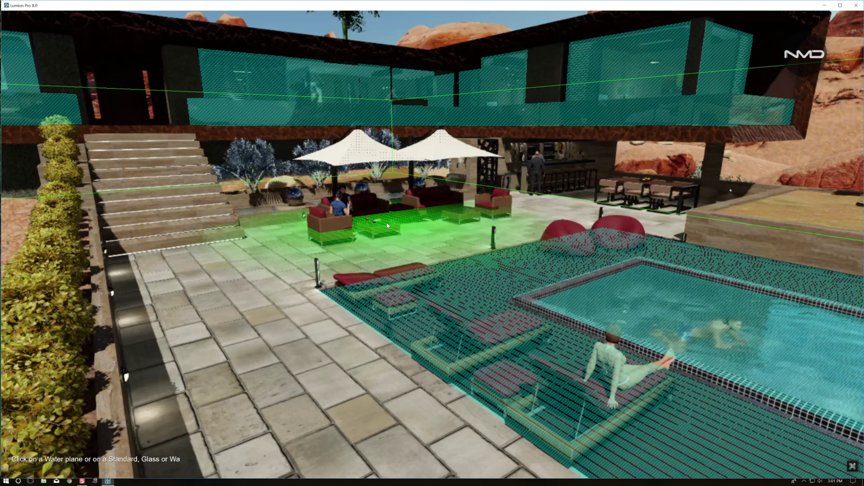
{"action": "left_click", "coordinate": [389, 225]}
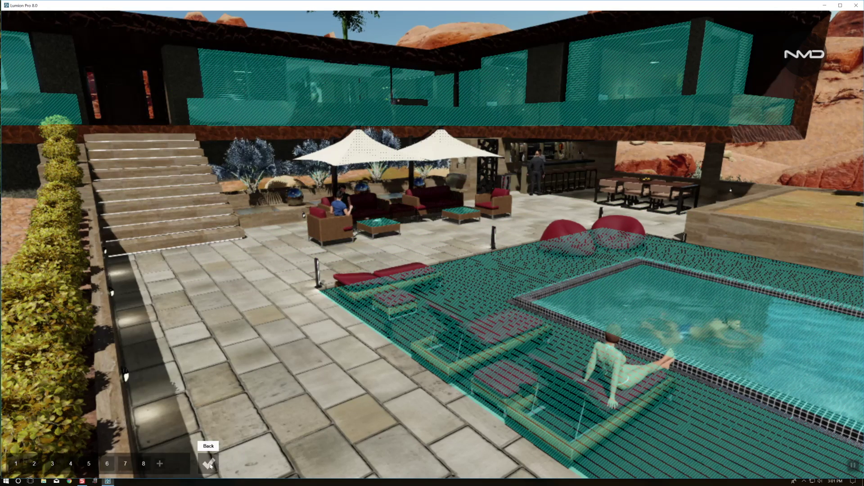
{"action": "left_click", "coordinate": [208, 463]}
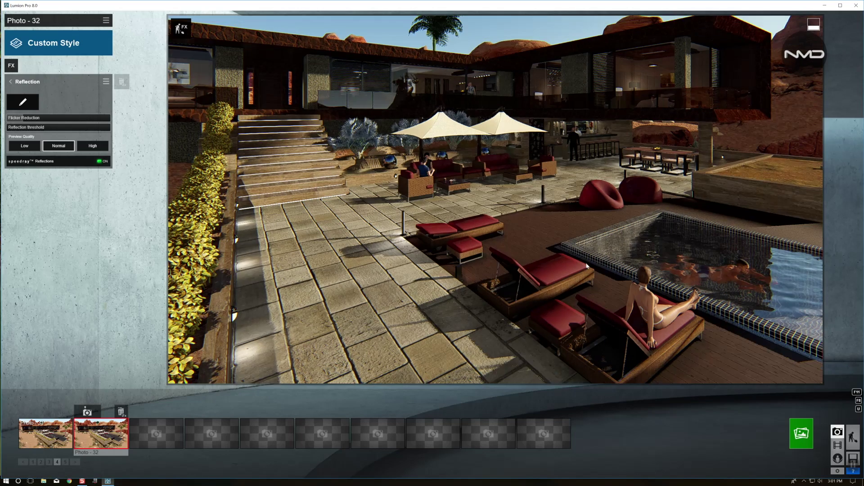
Enable Sky Light in planar and projected reflections and raise its brightness to 1.2
{"action": "left_click", "coordinate": [19, 83]}
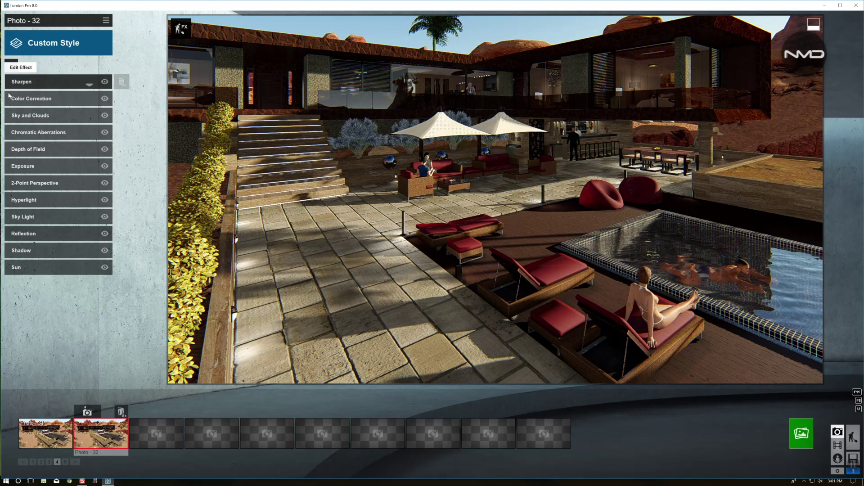
{"action": "left_click", "coordinate": [59, 214]}
{"action": "left_click", "coordinate": [101, 129]}
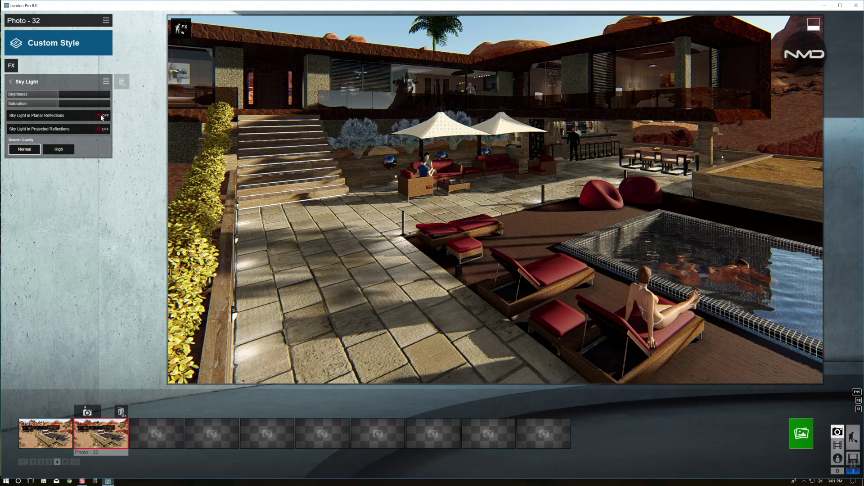
{"action": "left_click", "coordinate": [99, 117]}
{"action": "mouse_move", "coordinate": [58, 104]}
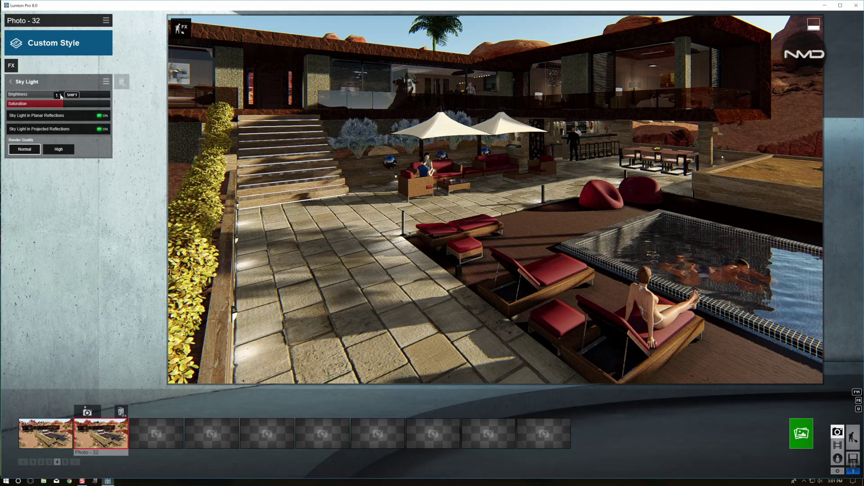
{"action": "left_click_drag", "start_coordinate": [67, 95], "coordinate": [68, 94]}
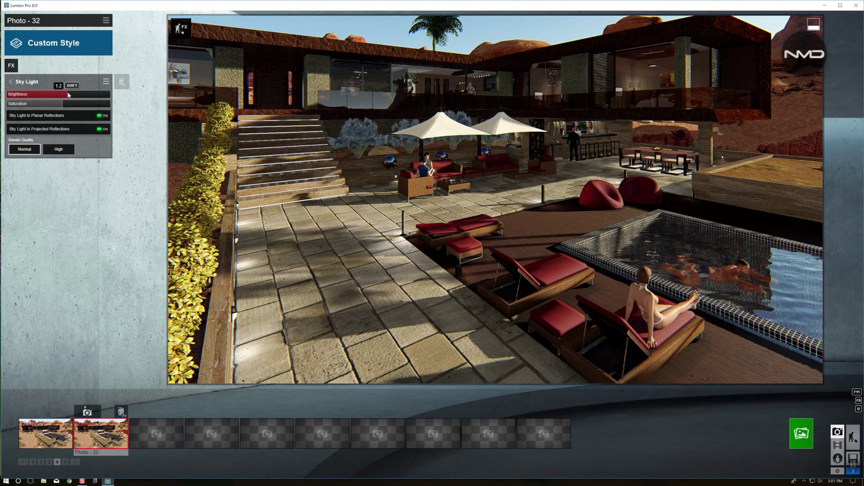
{"action": "left_click", "coordinate": [12, 81]}
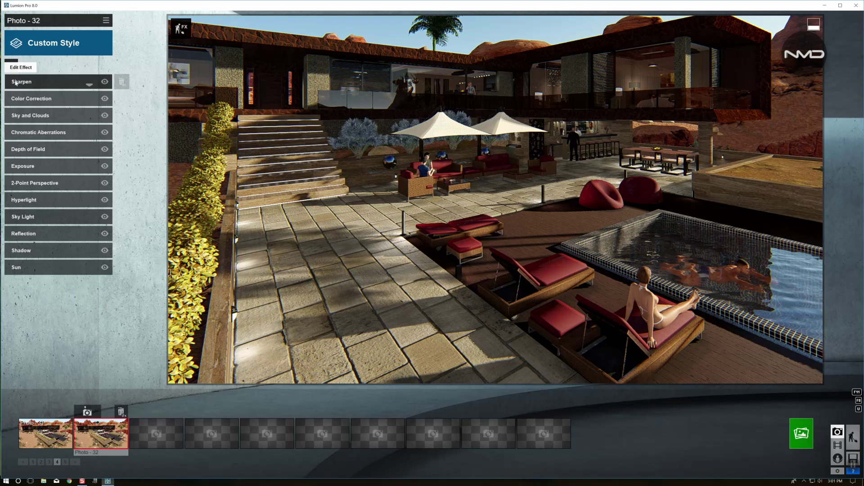
Raise the Hyperlight amount to about 30 and confirm 2-Point Perspective is on
{"action": "left_click", "coordinate": [50, 196]}
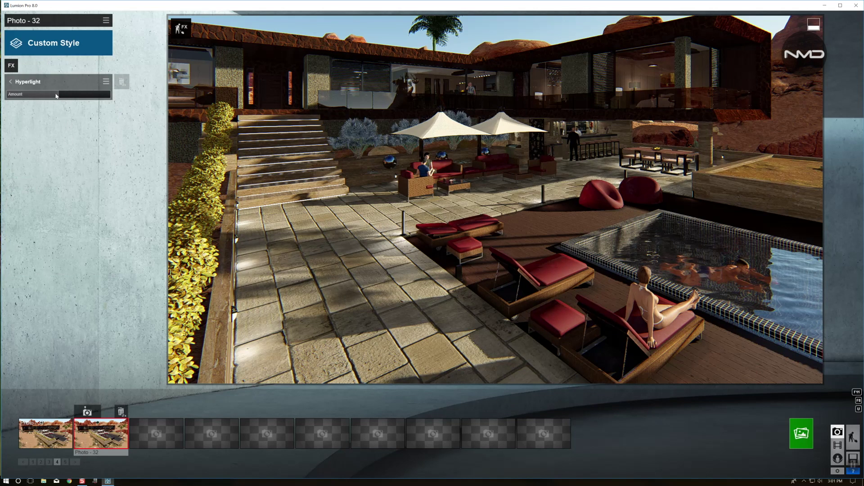
{"action": "left_click_drag", "start_coordinate": [65, 96], "coordinate": [68, 95]}
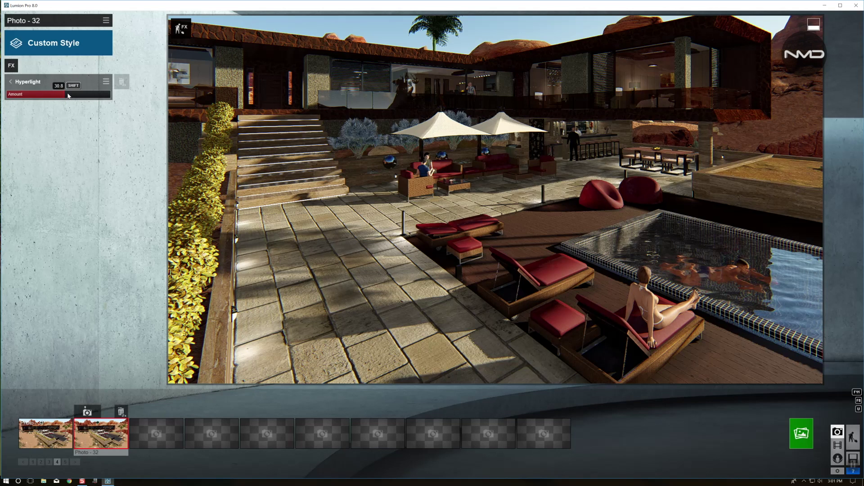
{"action": "left_click", "coordinate": [12, 82]}
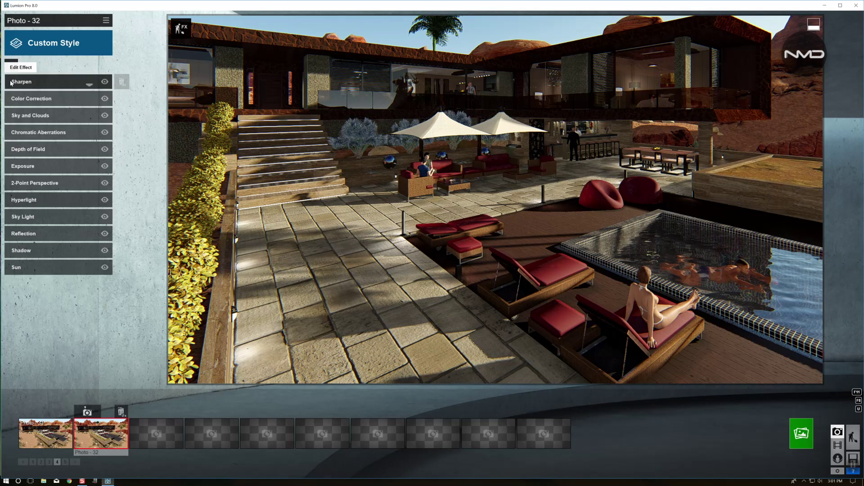
{"action": "left_click", "coordinate": [46, 183]}
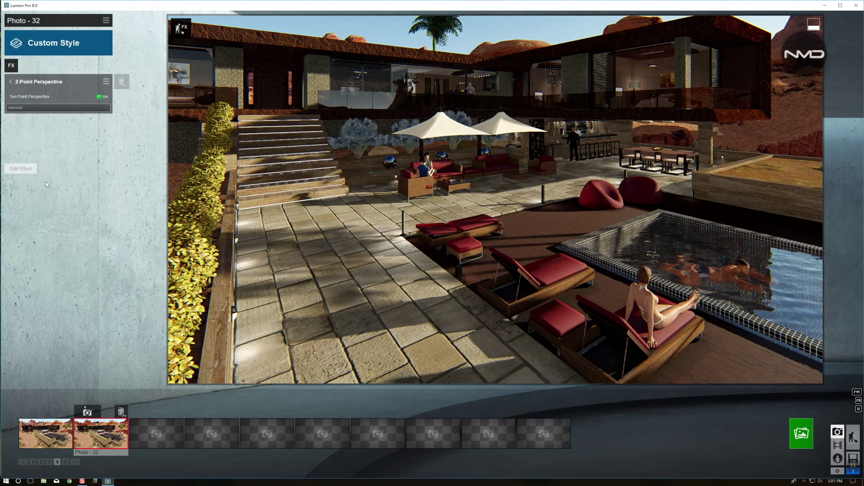
{"action": "left_click", "coordinate": [20, 81]}
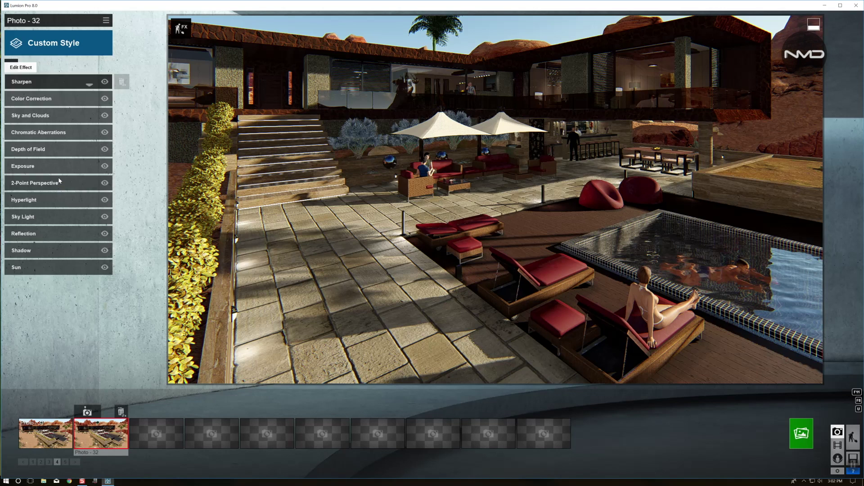
Set Depth of Field with auto focus on, foreground/background 0.1 and a stronger amount
{"action": "left_click", "coordinate": [57, 150]}
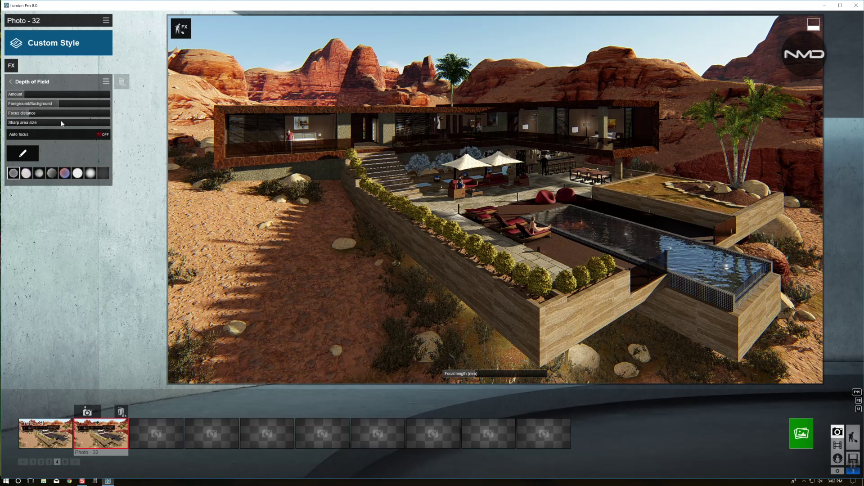
{"action": "left_click", "coordinate": [23, 155]}
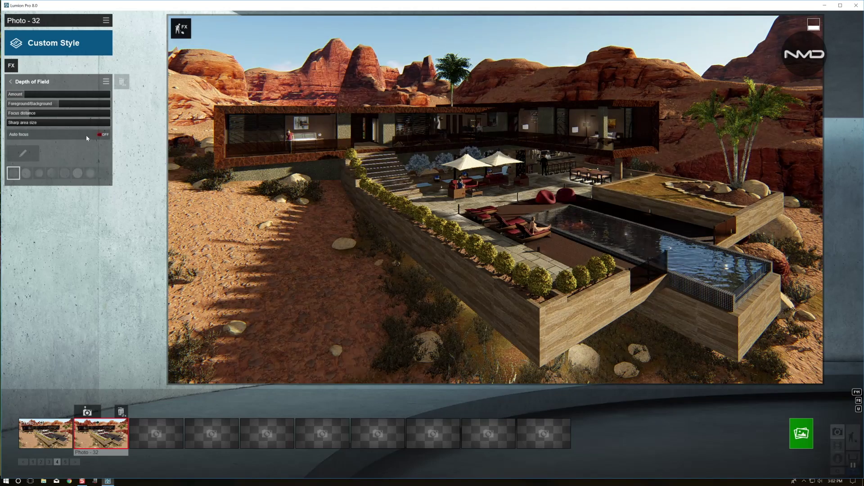
{"action": "left_click", "coordinate": [101, 134]}
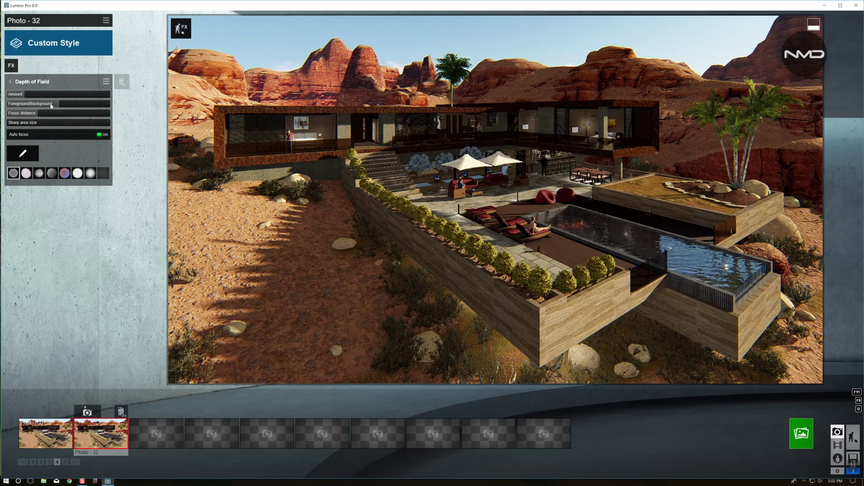
{"action": "left_click_drag", "start_coordinate": [23, 104], "coordinate": [15, 104]}
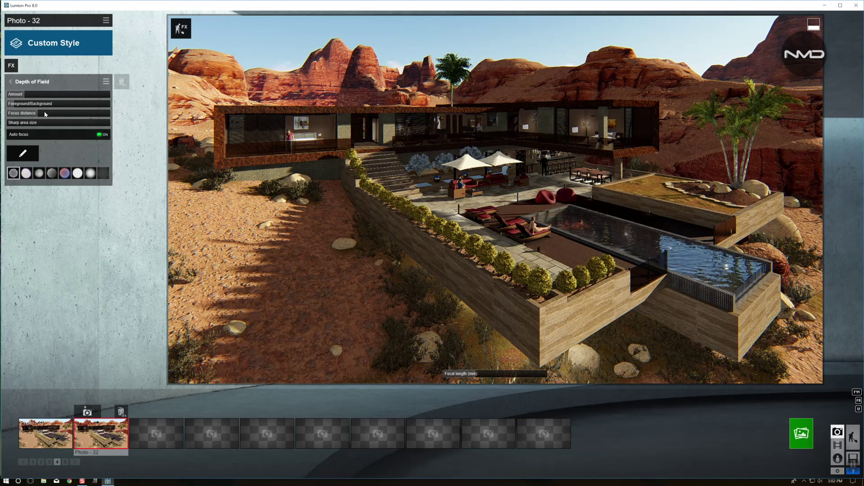
{"action": "left_click_drag", "start_coordinate": [24, 95], "coordinate": [60, 97]}
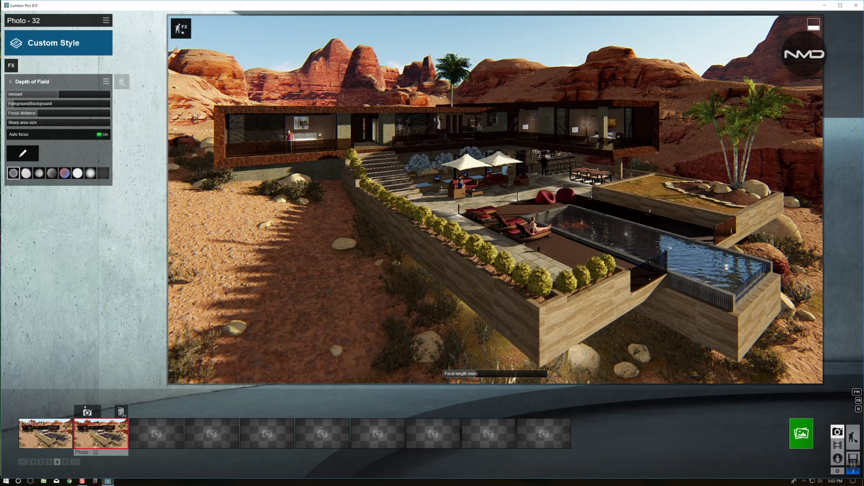
{"action": "left_click", "coordinate": [10, 82]}
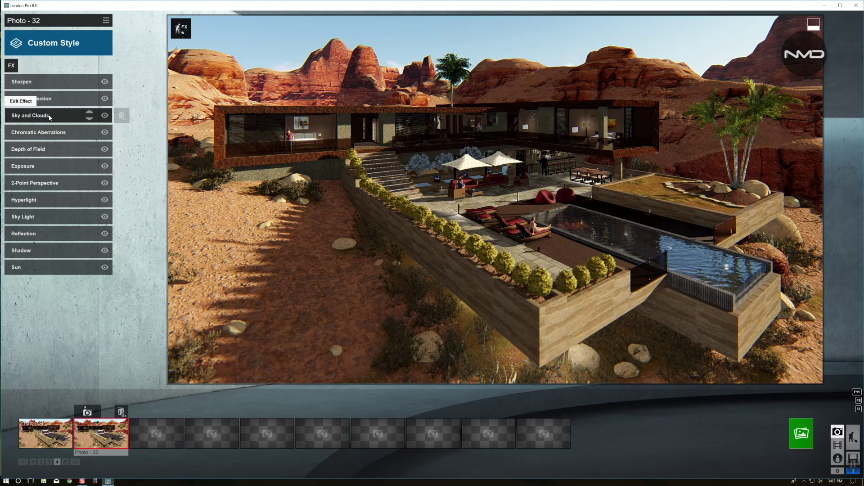
In Sky and Clouds, shift the cloud position, add more high clouds and reduce cloud softness
{"action": "left_click", "coordinate": [51, 117]}
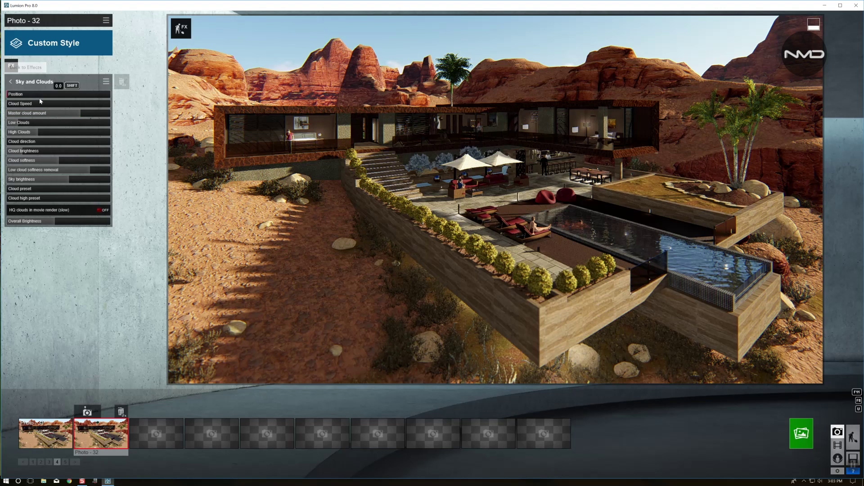
{"action": "left_click_drag", "start_coordinate": [22, 95], "coordinate": [53, 102]}
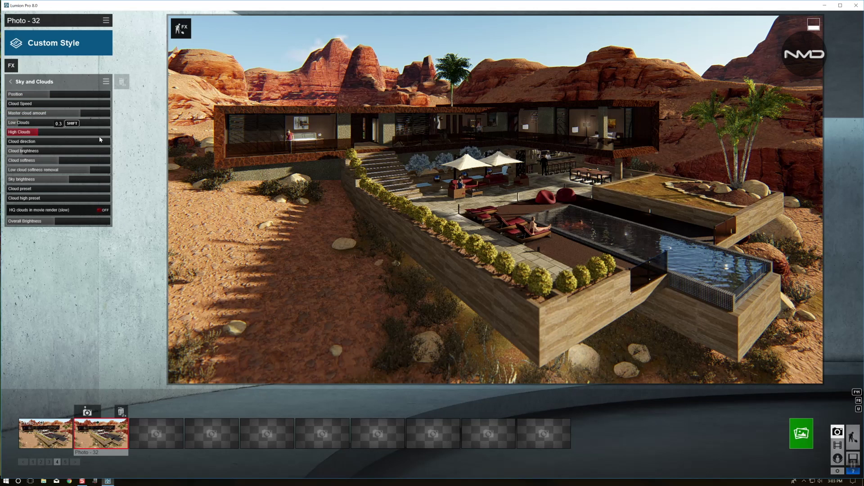
{"action": "left_click_drag", "start_coordinate": [94, 134], "coordinate": [89, 134]}
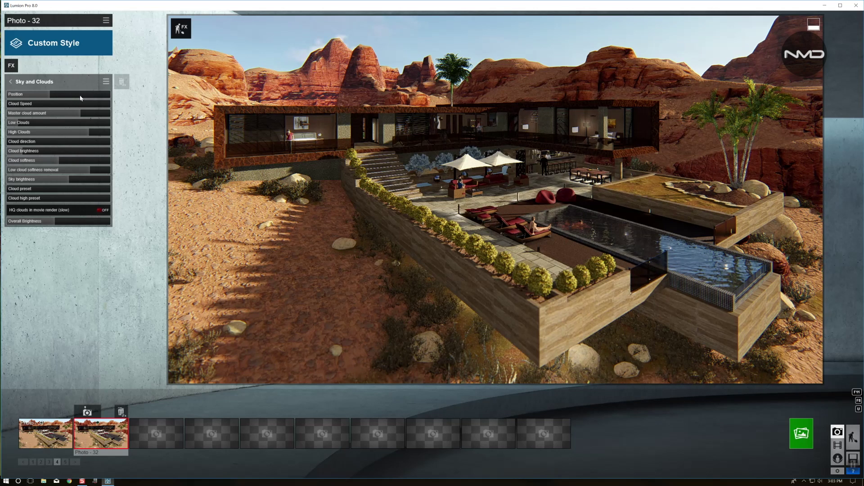
{"action": "left_click_drag", "start_coordinate": [59, 99], "coordinate": [76, 96]}
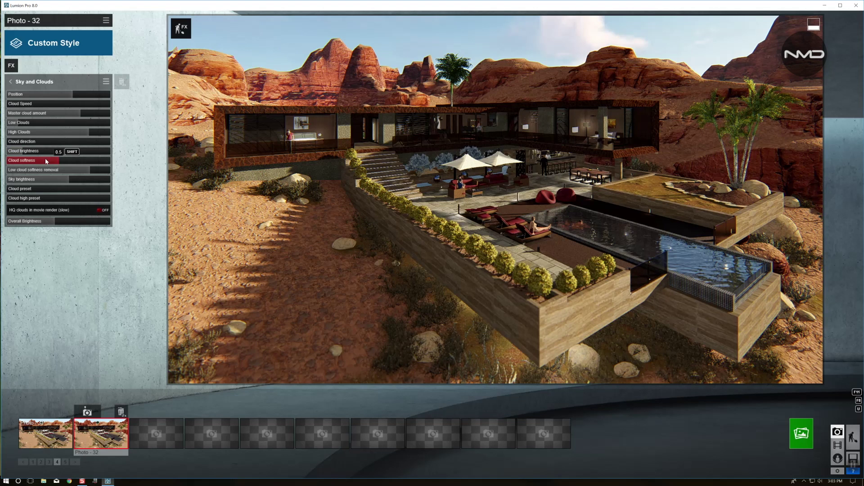
{"action": "left_click_drag", "start_coordinate": [45, 160], "coordinate": [40, 159]}
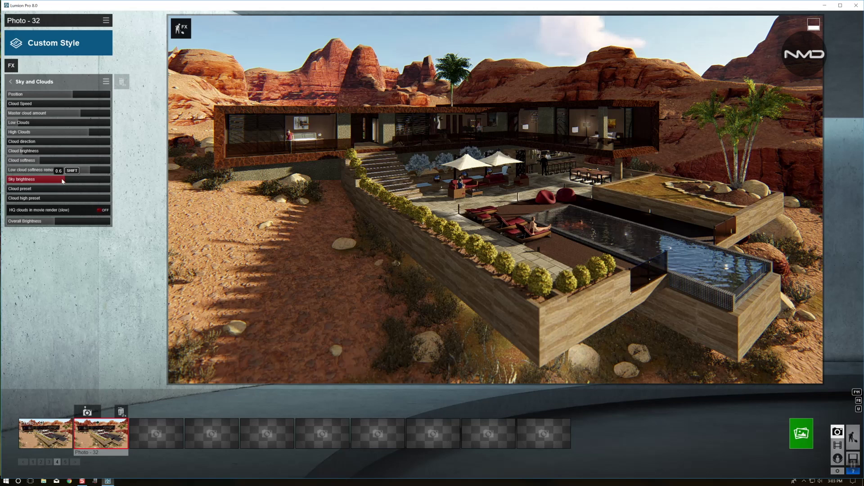
Set sky brightness near 0.5 and retune the overall brightness so the clouds read against a darker sky
{"action": "left_click_drag", "start_coordinate": [67, 180], "coordinate": [60, 181]}
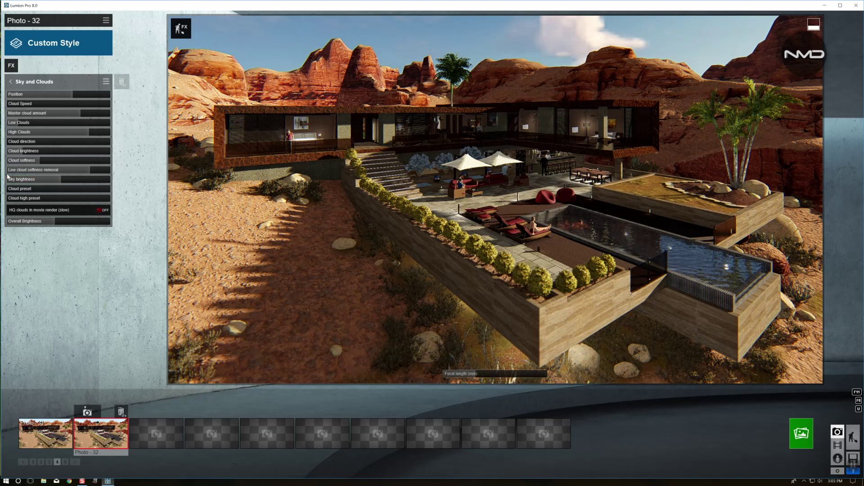
{"action": "mouse_move", "coordinate": [494, 373]}
{"action": "left_click", "coordinate": [58, 180]}
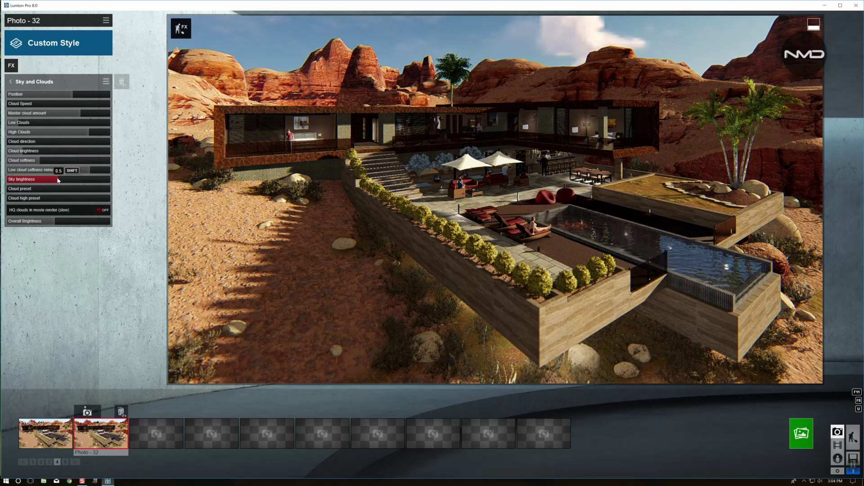
{"action": "left_click_drag", "start_coordinate": [60, 181], "coordinate": [64, 180]}
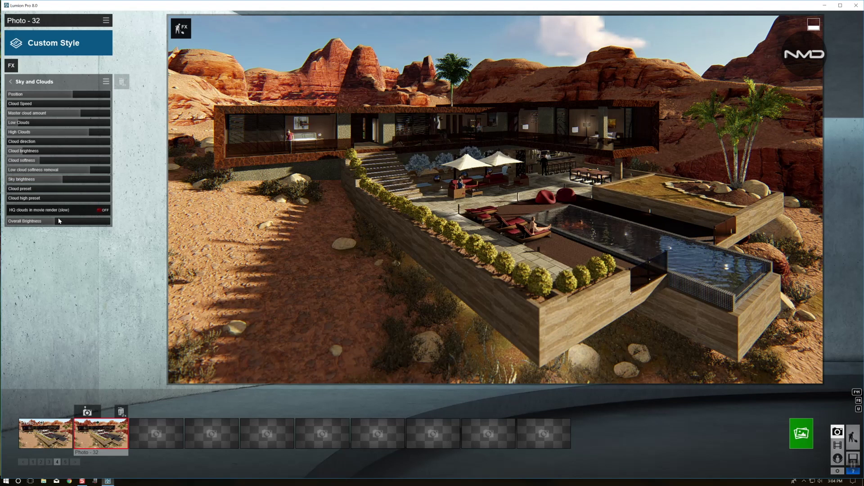
{"action": "left_click_drag", "start_coordinate": [58, 221], "coordinate": [42, 222]}
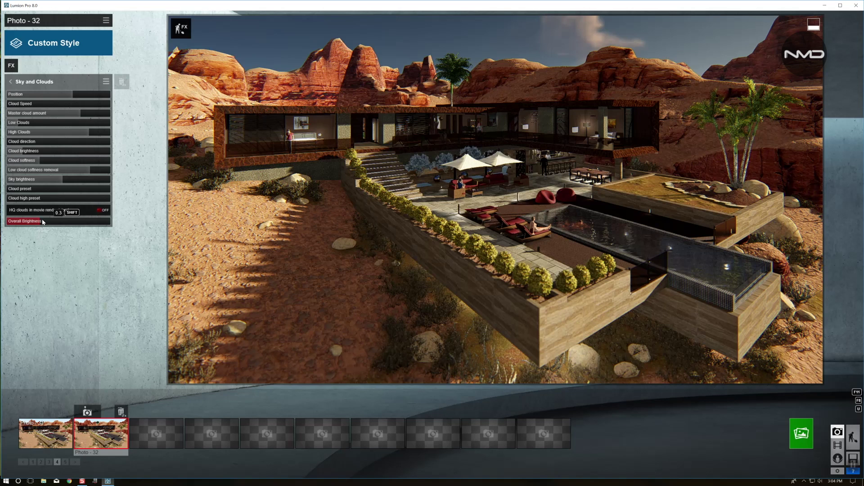
{"action": "left_click_drag", "start_coordinate": [42, 222], "coordinate": [56, 221]}
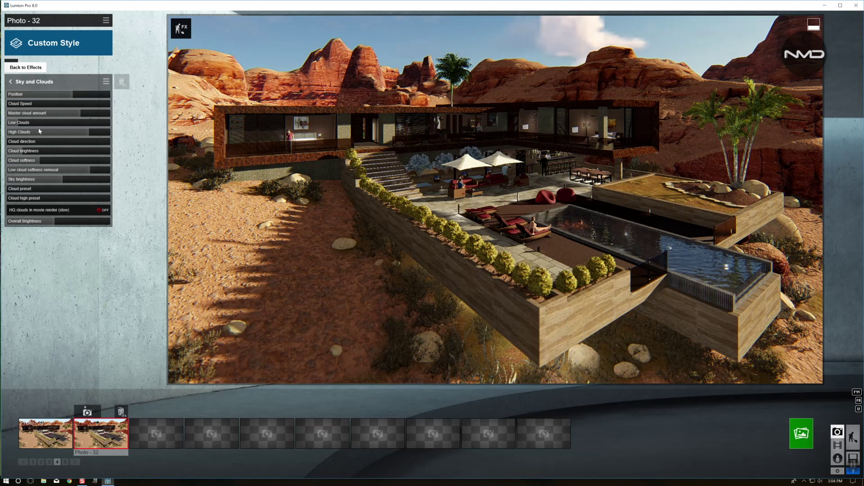
{"action": "left_click", "coordinate": [11, 81]}
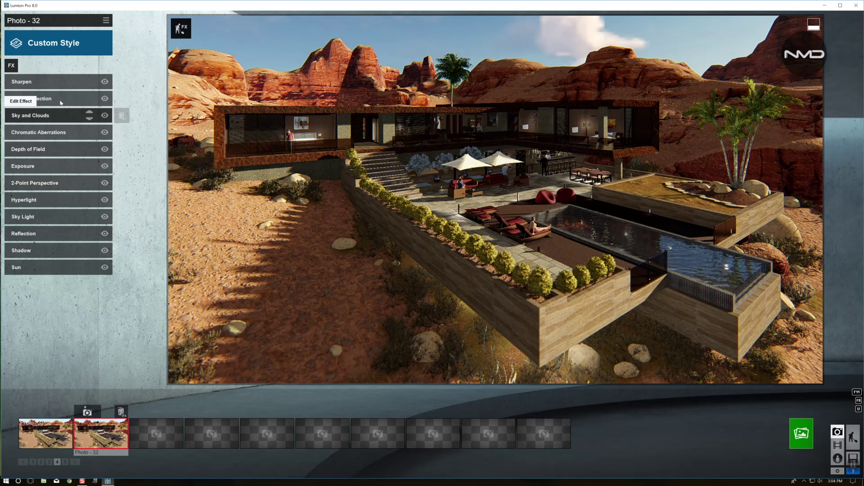
In Color Correction, warm the colour temperature and reset the tint to 0.0
{"action": "left_click", "coordinate": [61, 102]}
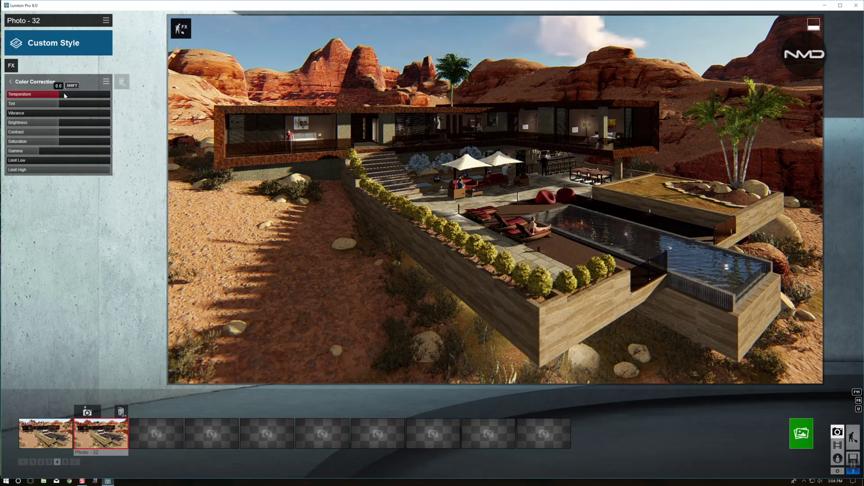
{"action": "left_click_drag", "start_coordinate": [84, 97], "coordinate": [72, 96]}
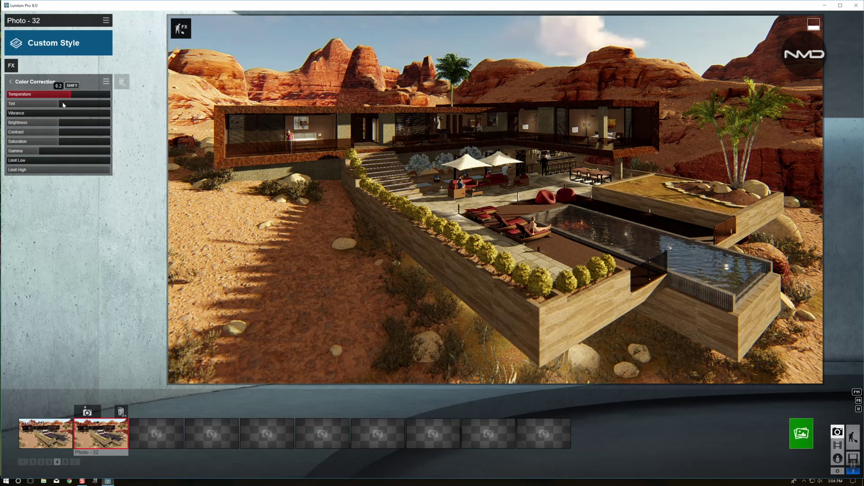
{"action": "left_click", "coordinate": [77, 104]}
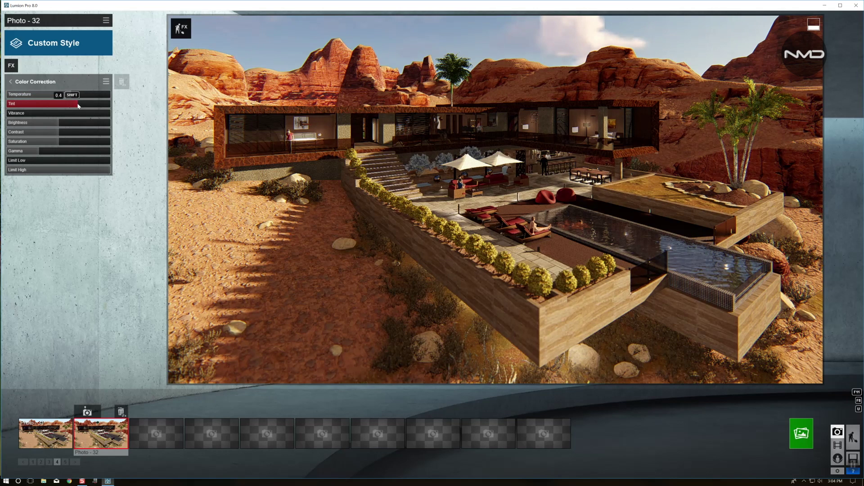
{"action": "left_click_drag", "start_coordinate": [77, 105], "coordinate": [75, 106]}
{"action": "left_click_drag", "start_coordinate": [74, 105], "coordinate": [20, 114]}
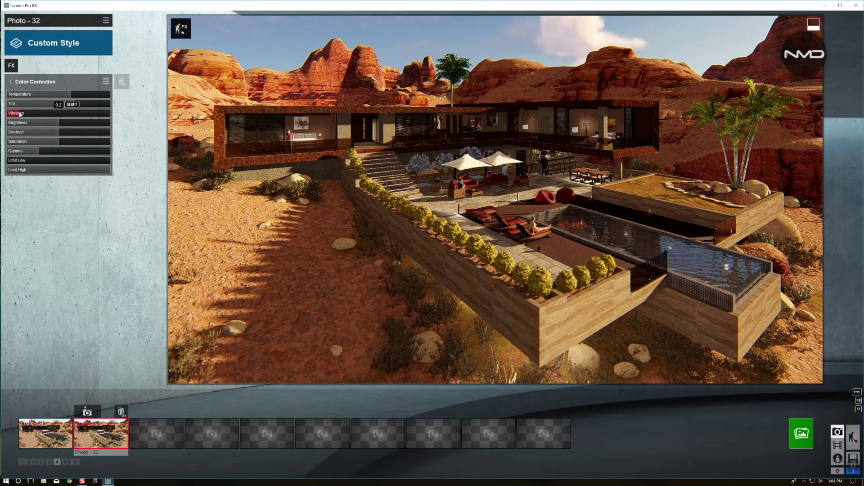
Raise the vibrance slightly and increase contrast from 0.5 to 0.6
{"action": "mouse_move", "coordinate": [20, 114]}
{"action": "left_mouse_down"}
{"action": "mouse_move", "coordinate": [76, 125]}
{"action": "mouse_move", "coordinate": [64, 125]}
{"action": "left_mouse_up"}
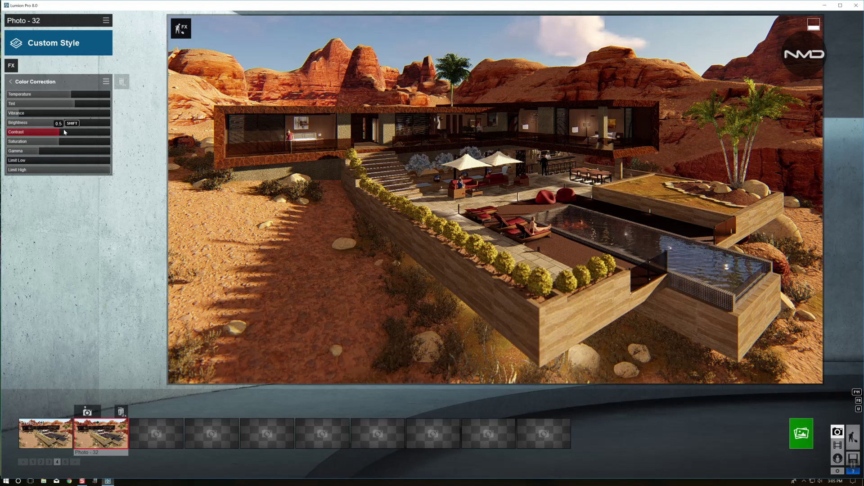
{"action": "left_click_drag", "start_coordinate": [64, 132], "coordinate": [68, 132]}
{"action": "left_click", "coordinate": [11, 79]}
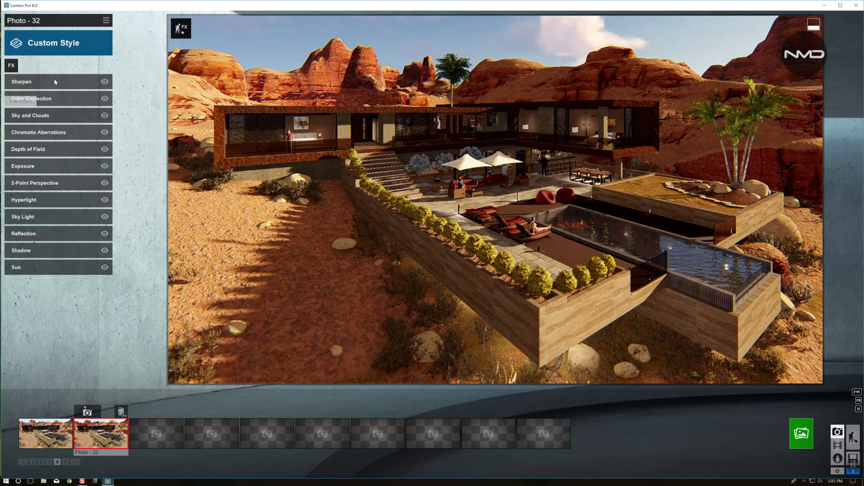
Lower the Sharpen effect's intensity to 0.4
{"action": "left_click", "coordinate": [54, 79]}
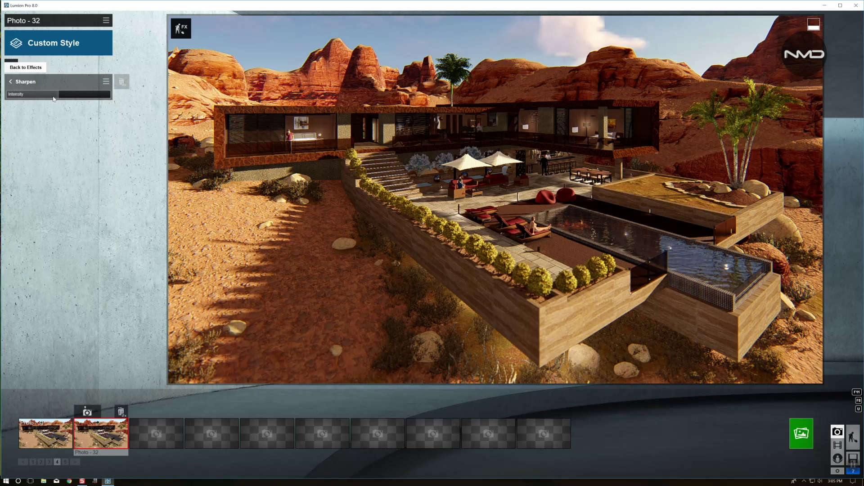
{"action": "left_click", "coordinate": [27, 95]}
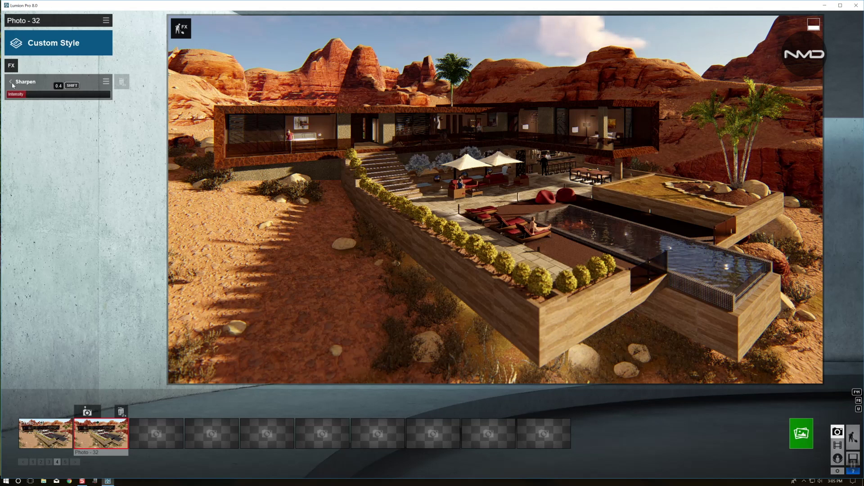
{"action": "left_click", "coordinate": [12, 81]}
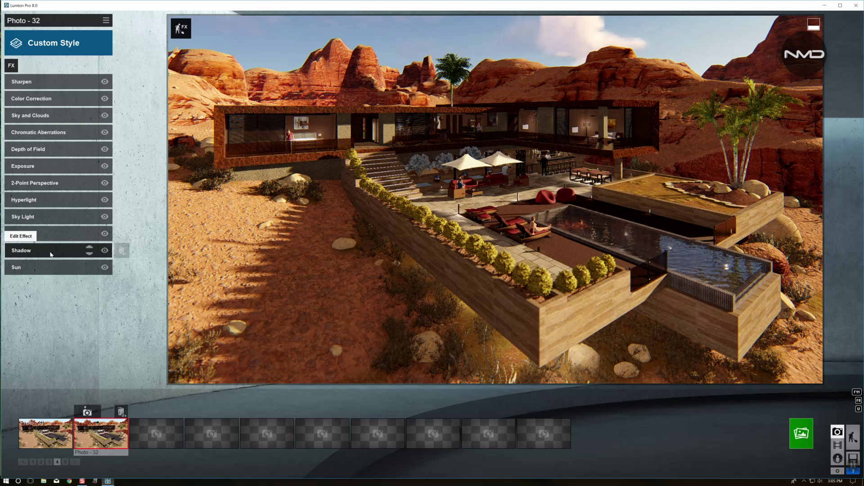
In the Shadow effect, raise interior shadow lightening to 0.3 and brighten the shadows
{"action": "left_click", "coordinate": [51, 246]}
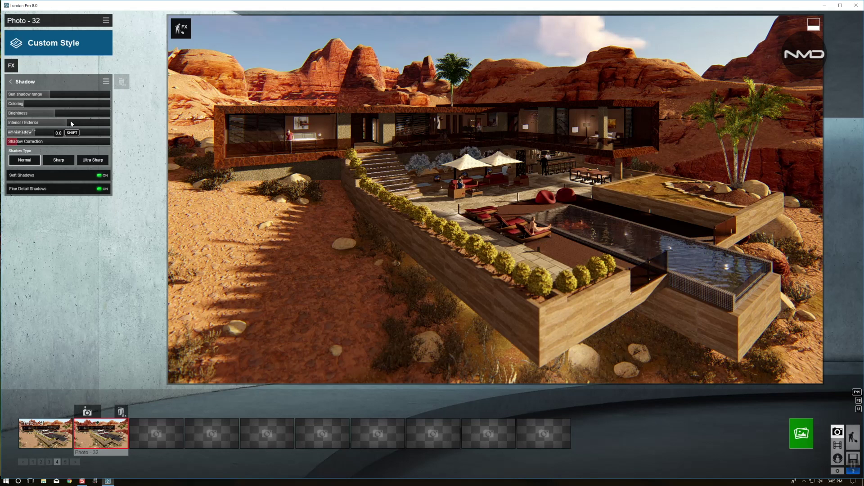
{"action": "left_click_drag", "start_coordinate": [33, 133], "coordinate": [25, 132]}
{"action": "left_click", "coordinate": [30, 133]}
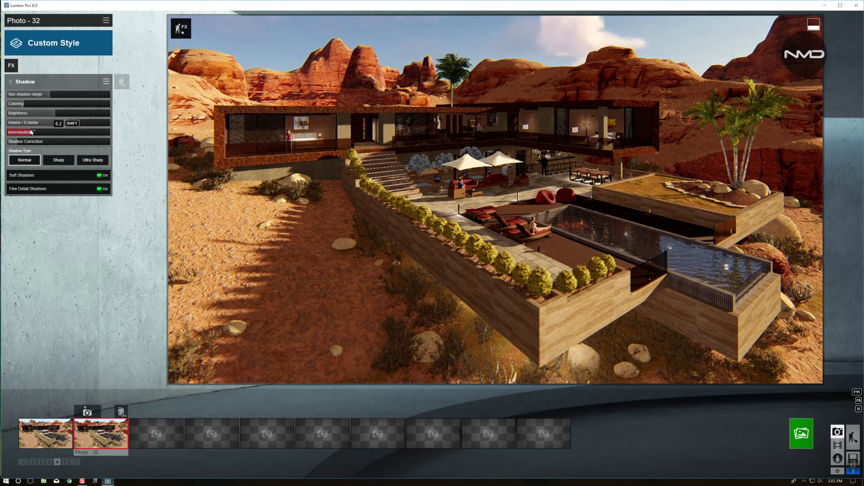
{"action": "left_click", "coordinate": [38, 131]}
{"action": "mouse_move", "coordinate": [41, 113]}
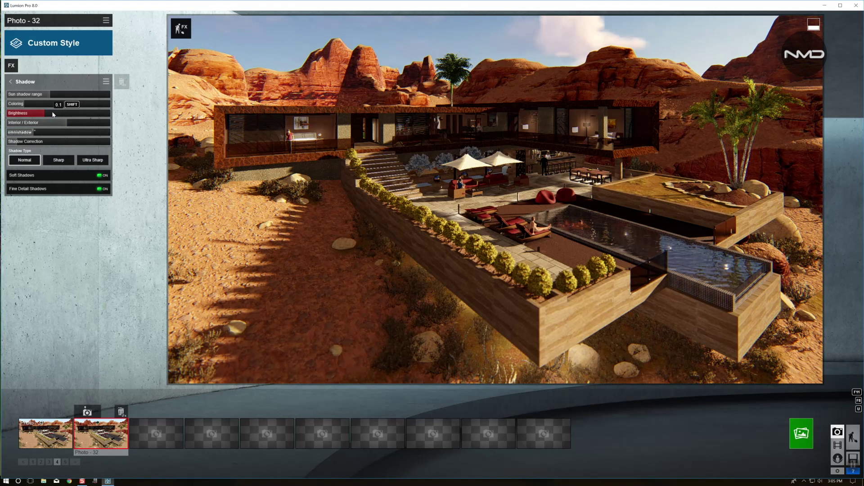
{"action": "left_click_drag", "start_coordinate": [45, 114], "coordinate": [57, 115]}
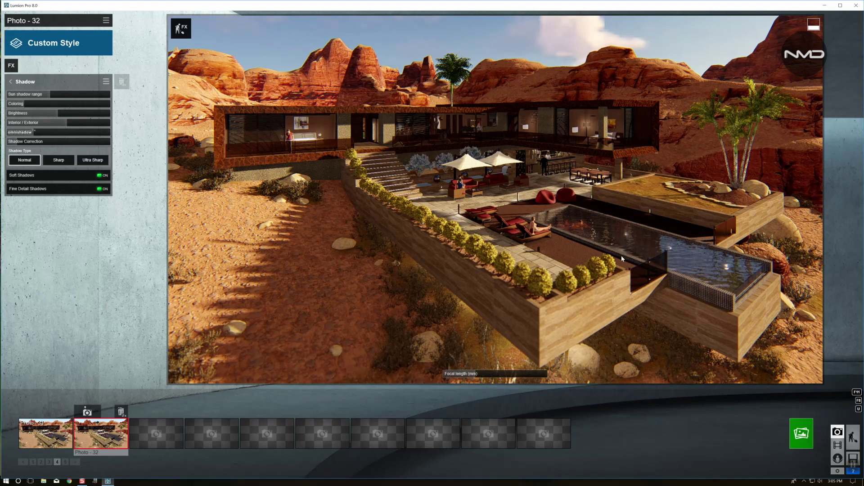
{"action": "left_click", "coordinate": [10, 81]}
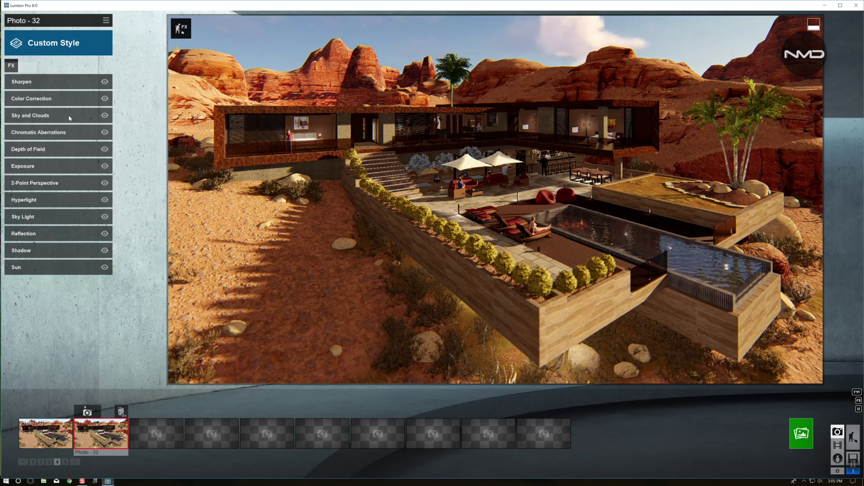
Raise the Exposure effect to about 0.5 to brighten the scene
{"action": "left_click", "coordinate": [65, 98]}
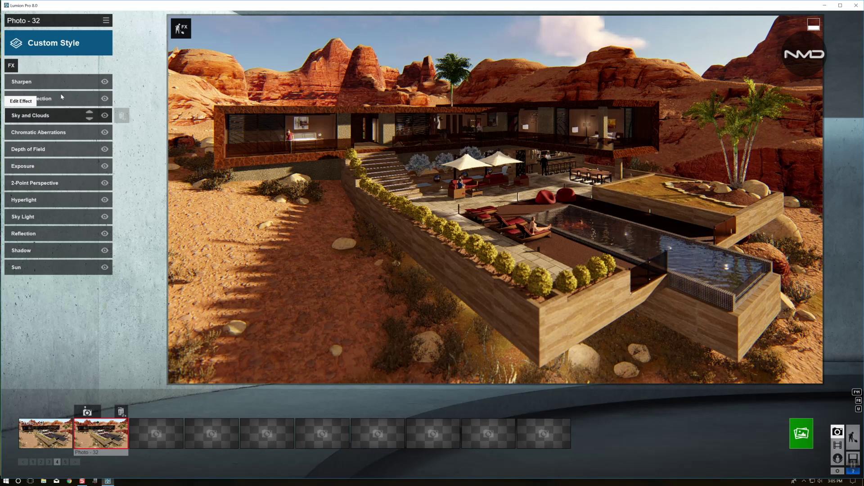
{"action": "left_click", "coordinate": [61, 165]}
{"action": "left_click", "coordinate": [60, 165]}
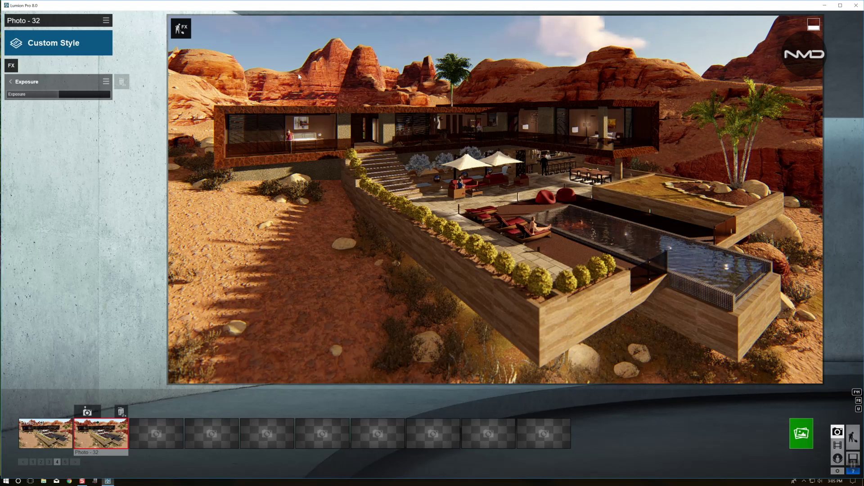
{"action": "mouse_move", "coordinate": [57, 93]}
{"action": "left_click_drag", "start_coordinate": [56, 95], "coordinate": [58, 95]}
{"action": "left_click_drag", "start_coordinate": [55, 95], "coordinate": [61, 93]}
{"action": "left_click_drag", "start_coordinate": [61, 93], "coordinate": [60, 98]}
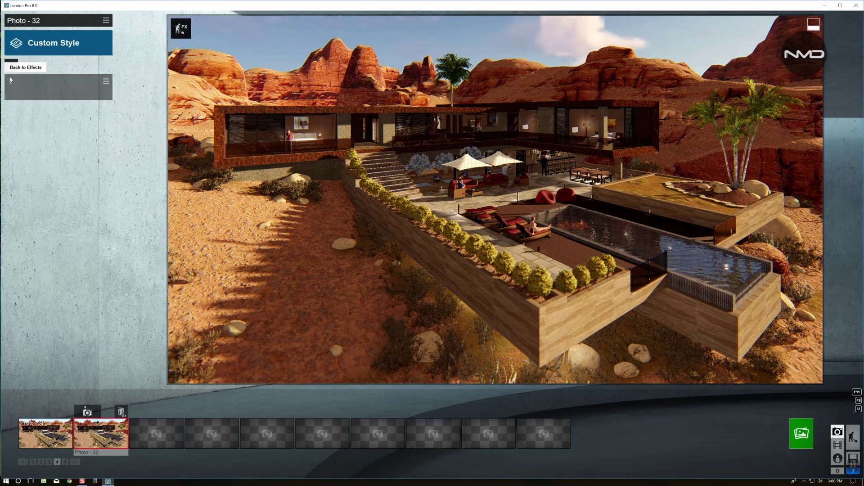
{"action": "left_click", "coordinate": [10, 80]}
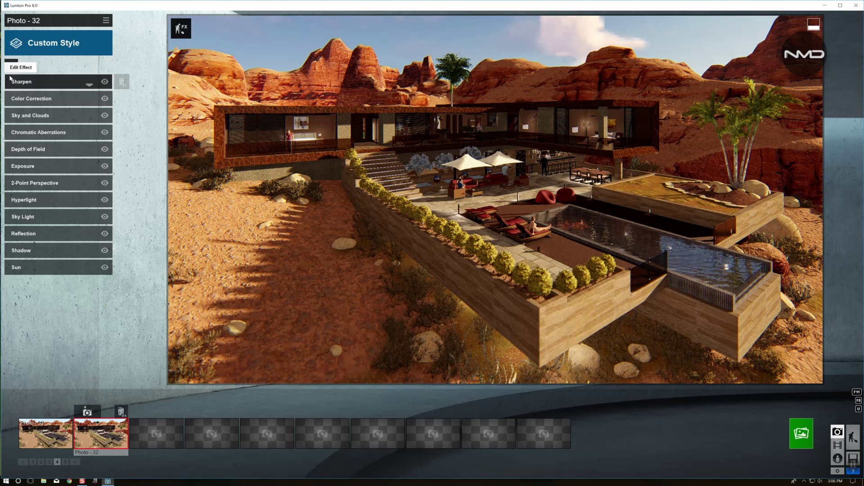
In Color Correction, nudge tint and temperature warmer and saturation to about 1.03
{"action": "left_click", "coordinate": [59, 100]}
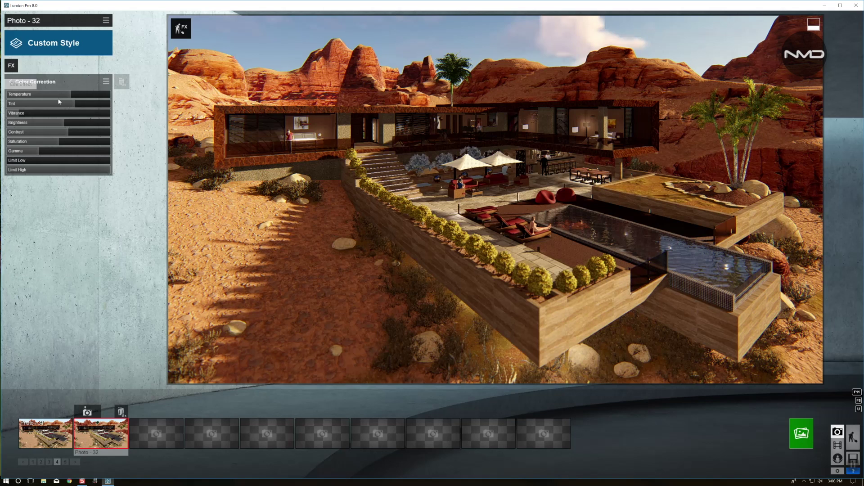
{"action": "left_click_drag", "start_coordinate": [77, 105], "coordinate": [79, 105]}
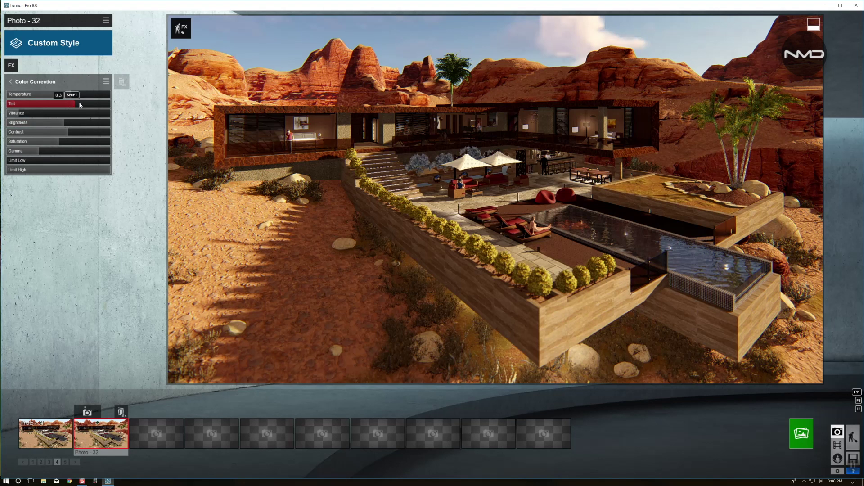
{"action": "left_click", "coordinate": [74, 98]}
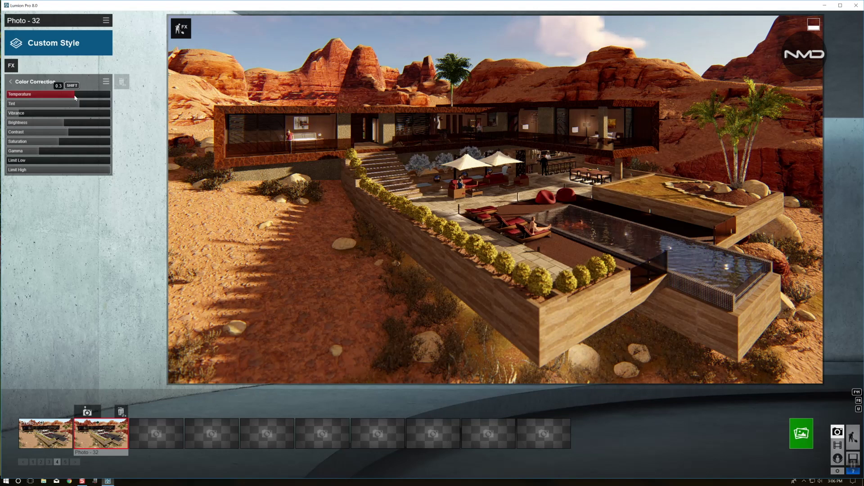
{"action": "left_click", "coordinate": [59, 141]}
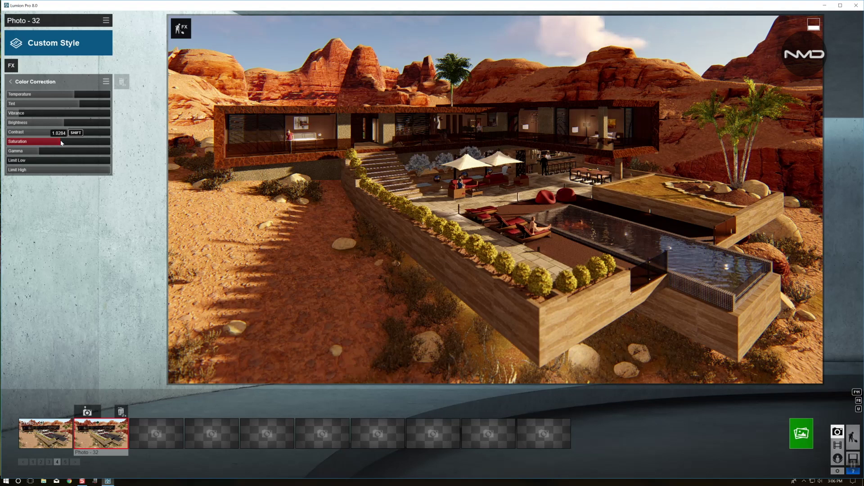
{"action": "left_click", "coordinate": [10, 81]}
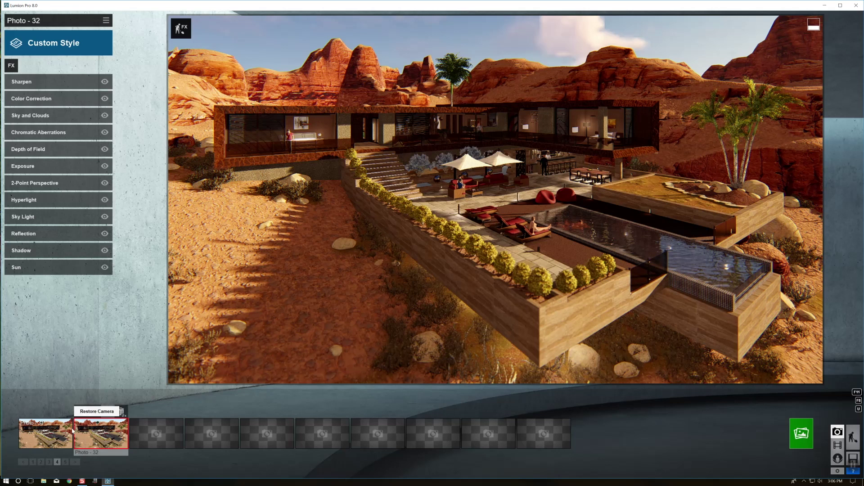
Start rendering Photo - 32 at 1920x1080 as a JPG to the desktop
{"action": "left_click", "coordinate": [801, 433]}
{"action": "left_click", "coordinate": [368, 331]}
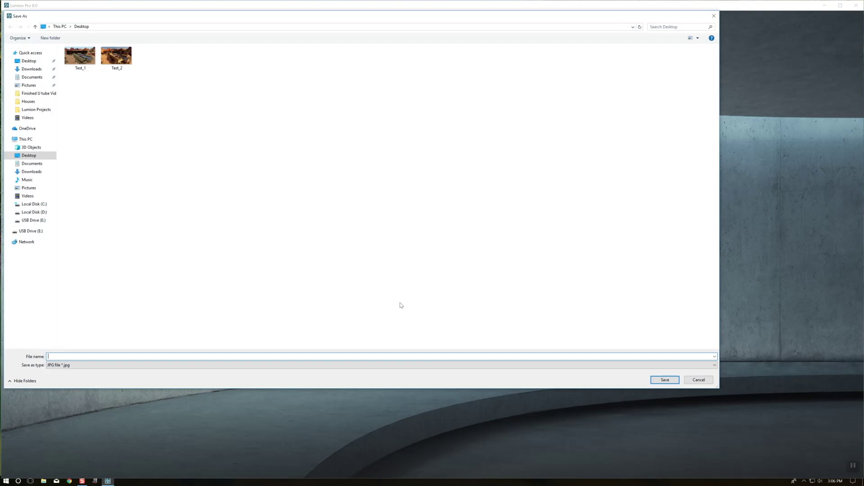